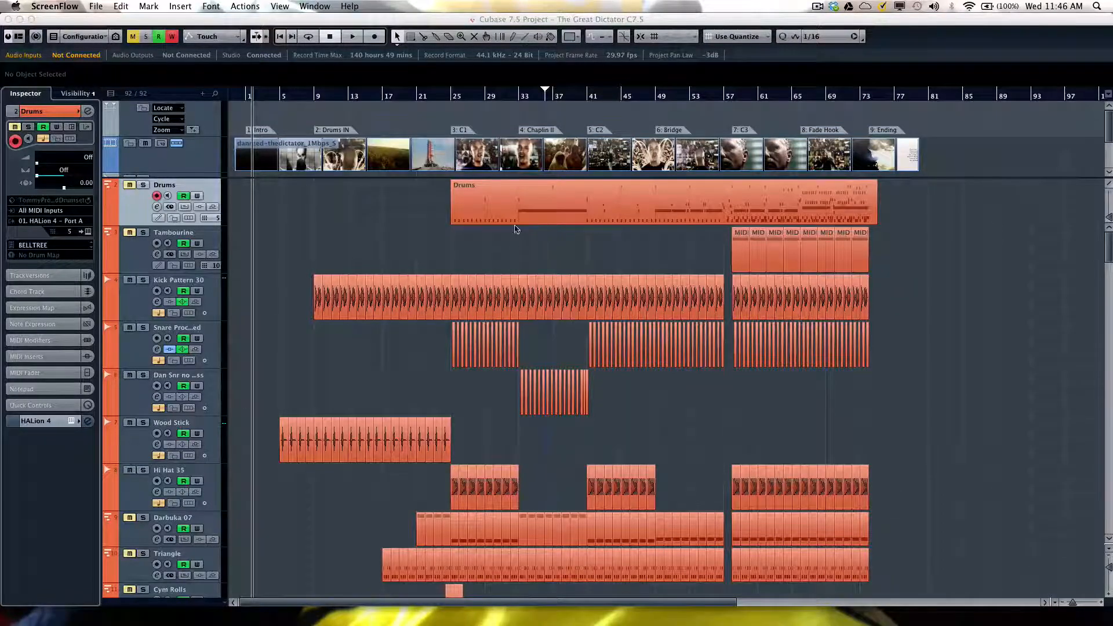
Look through the project's arrangement from the drum tracks down to the group tracks and back
scroll(489, 244, down, 5)
scroll(490, 244, up, 5)
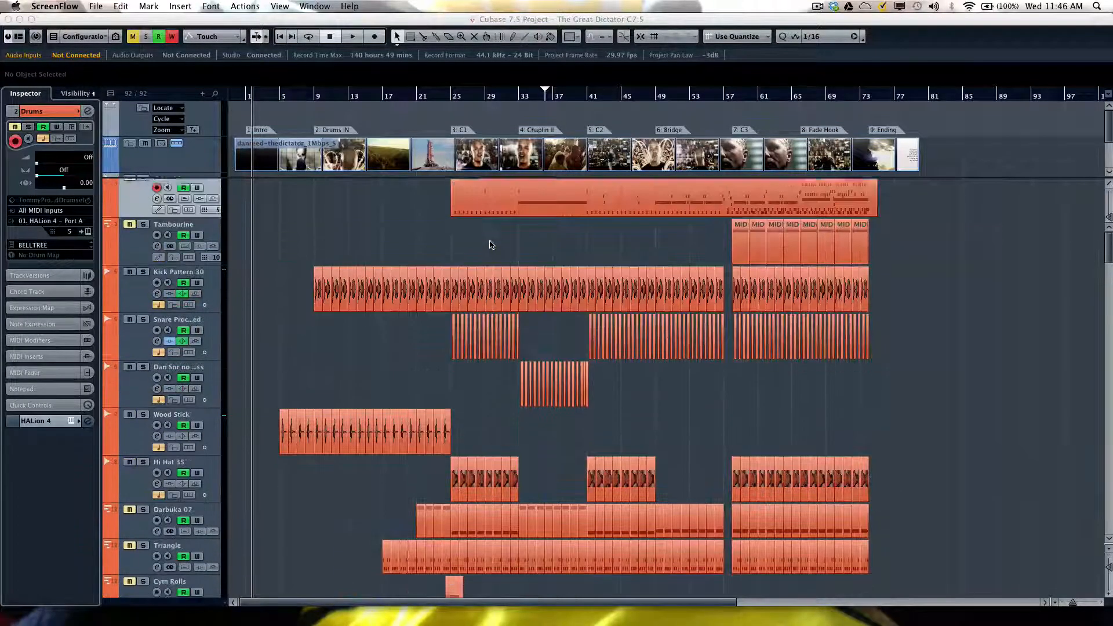
scroll(490, 245, down, 4)
scroll(490, 244, down, 15)
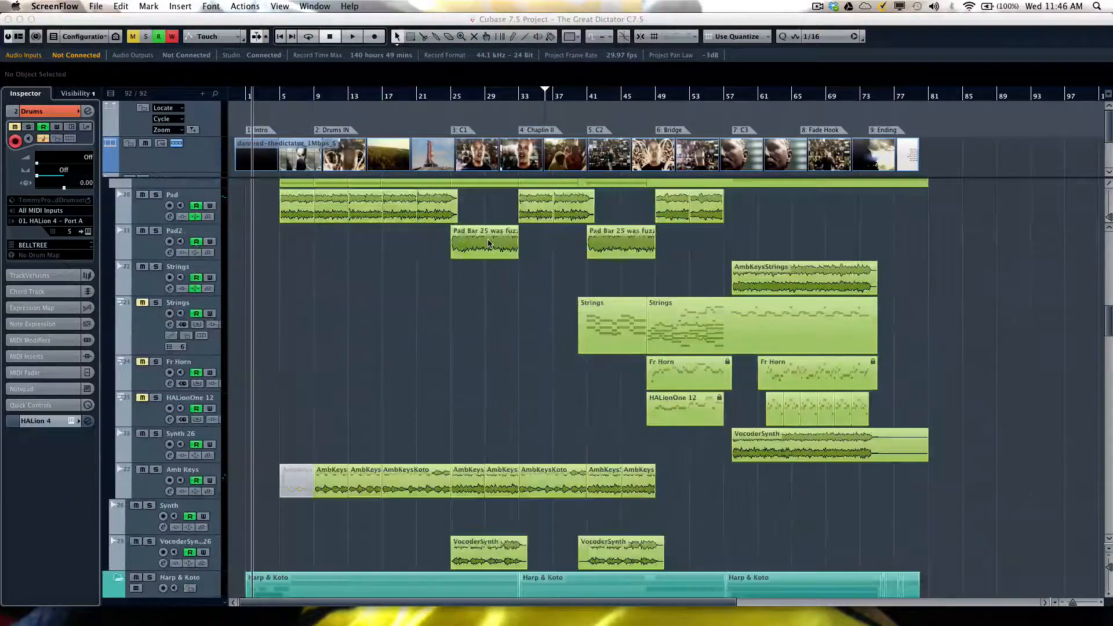
scroll(488, 244, down, 15)
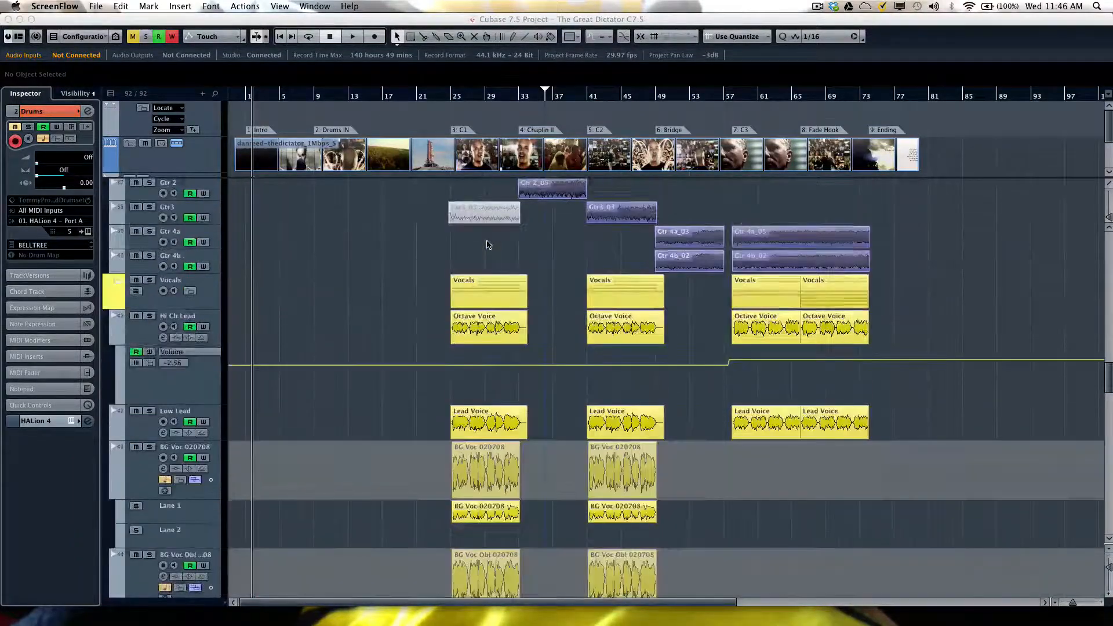
scroll(487, 245, down, 12)
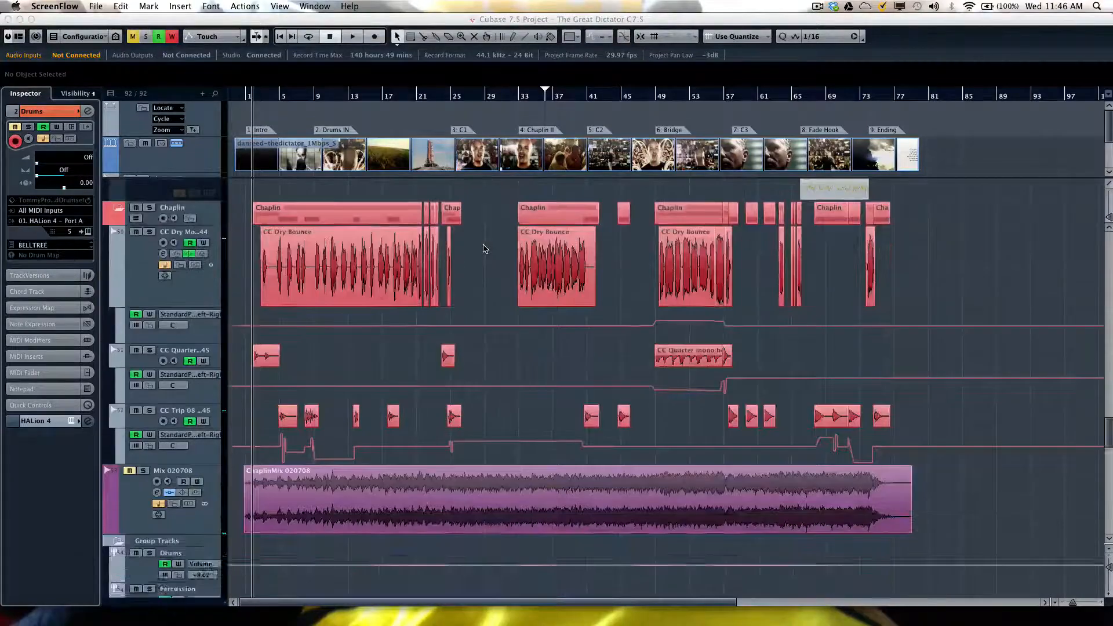
scroll(486, 248, up, 20)
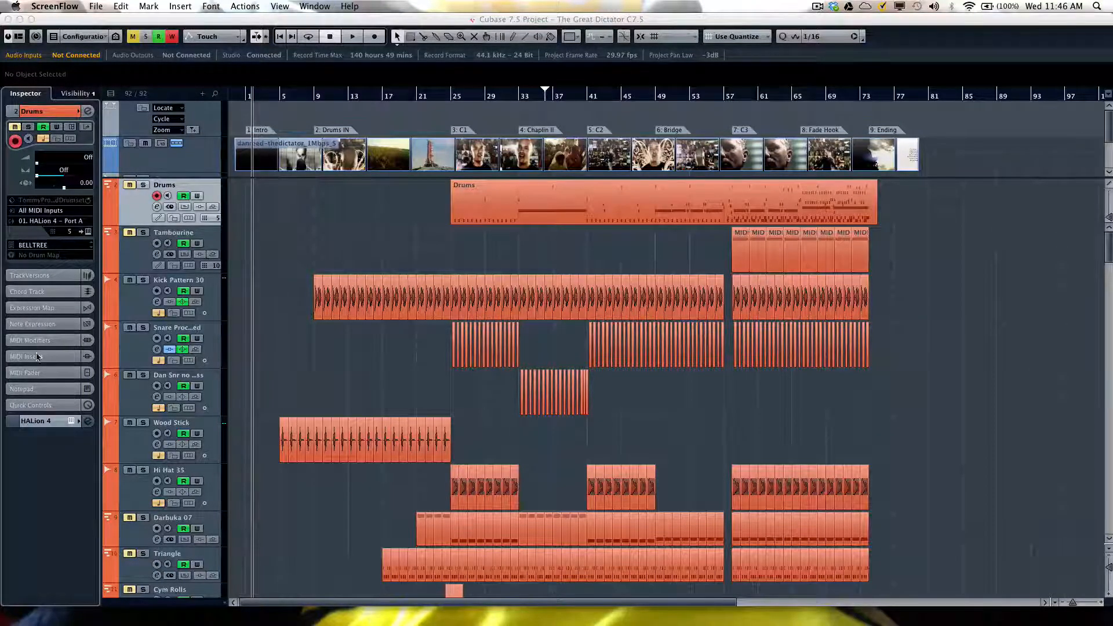
Open the track visibility list and hide the Hi Hat 35, Darbuka 07, Cym Rolls, BellTrees and Finger Cymbals tracks
click(68, 95)
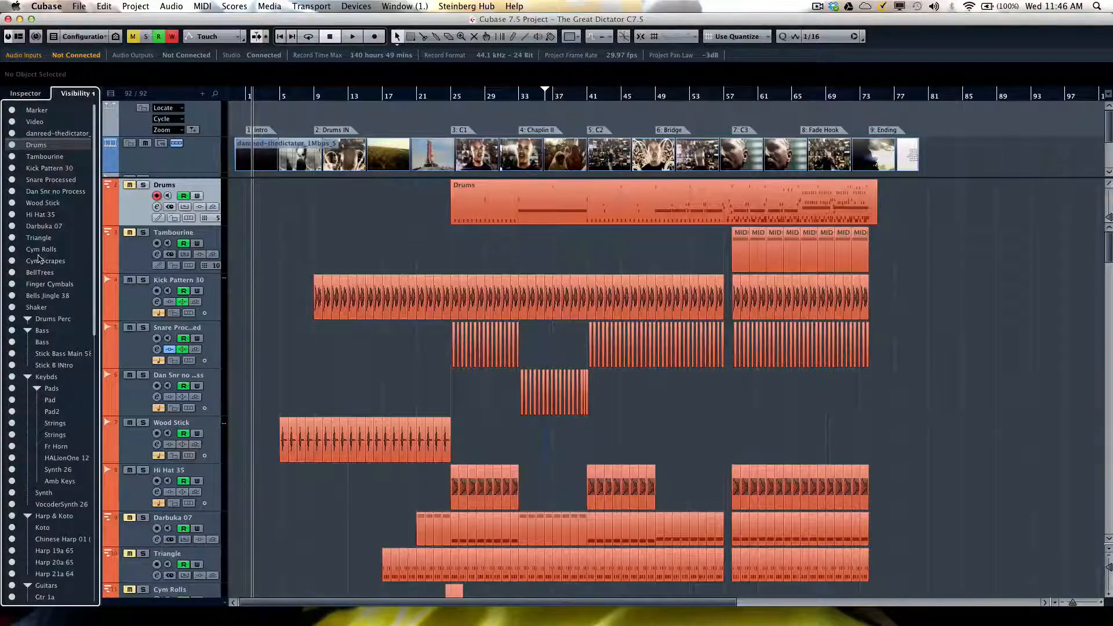
click(11, 227)
click(12, 214)
click(11, 249)
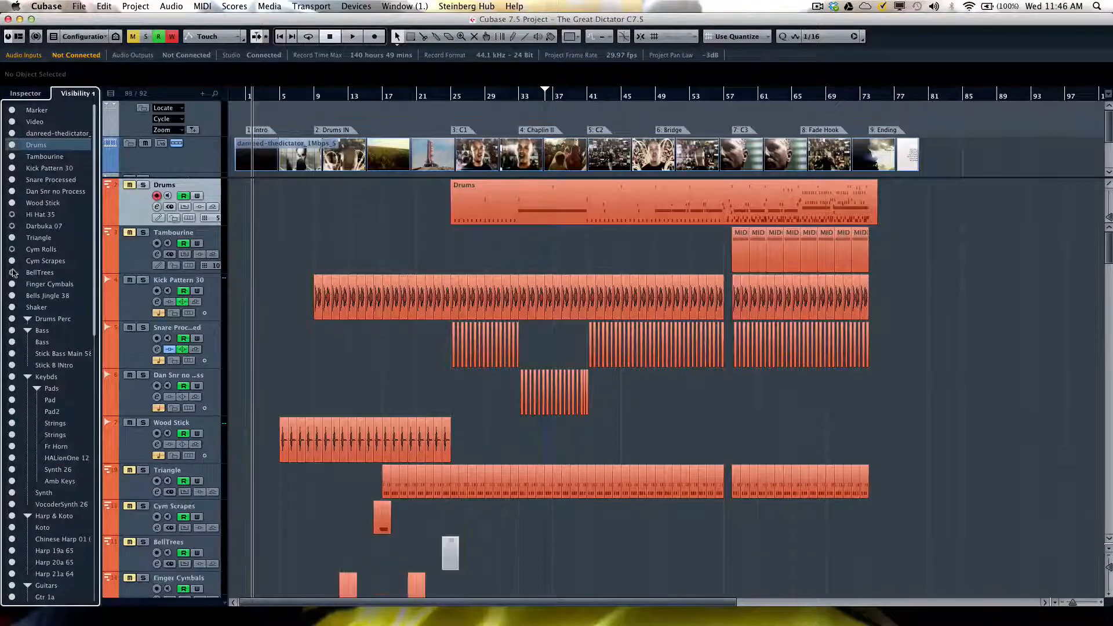
click(11, 272)
click(11, 284)
click(11, 296)
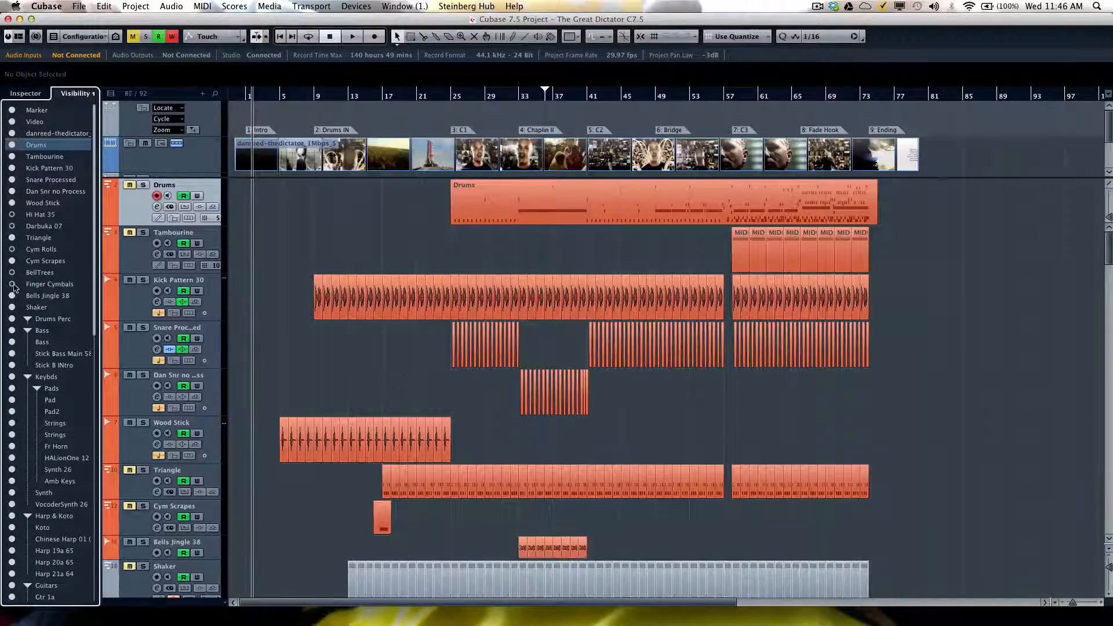
Make the Finger Cymbals, BellTrees, Cym Rolls, Darbuka 07 and Hi Hat 35 tracks visible again
click(12, 284)
click(12, 273)
click(12, 249)
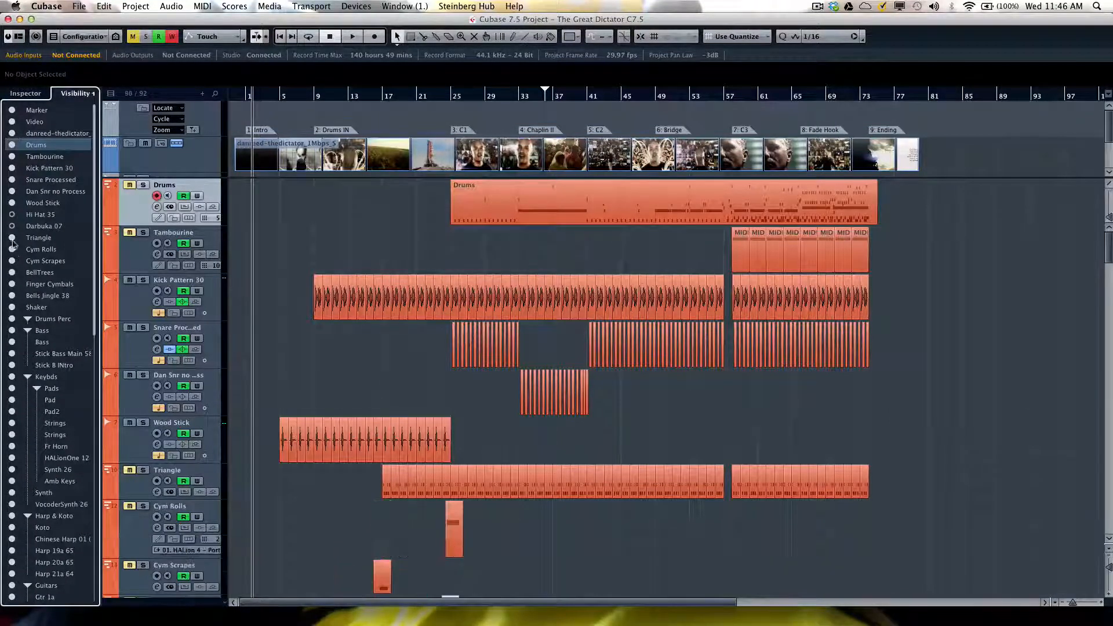
click(12, 226)
click(12, 214)
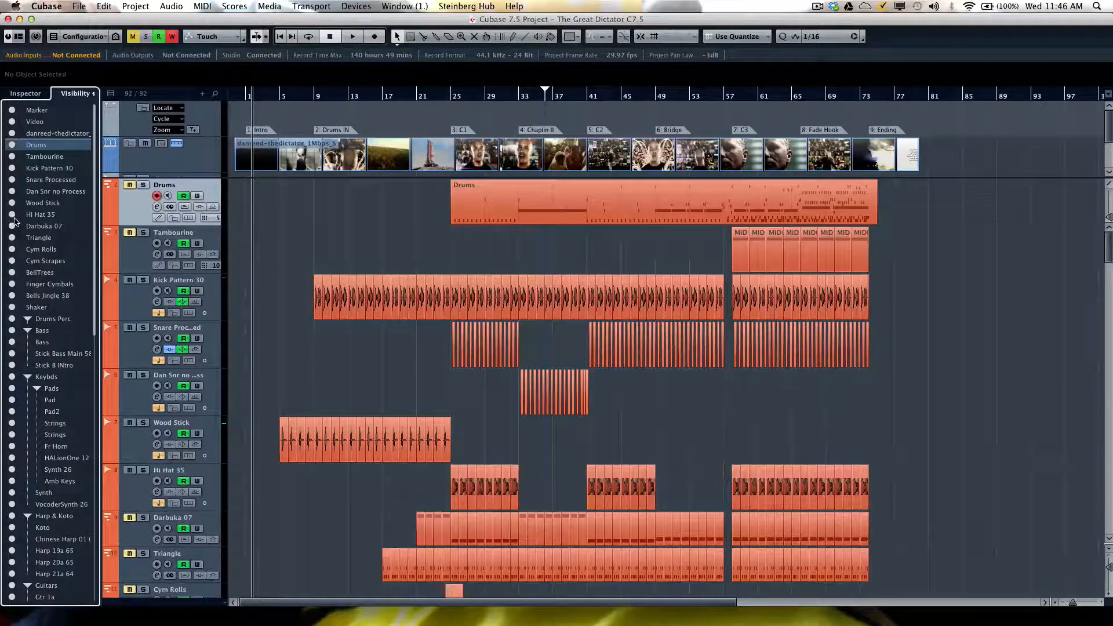
Hide the Bass folder with its tracks and show it again, twice
scroll(268, 323, down, 10)
scroll(268, 323, down, 5)
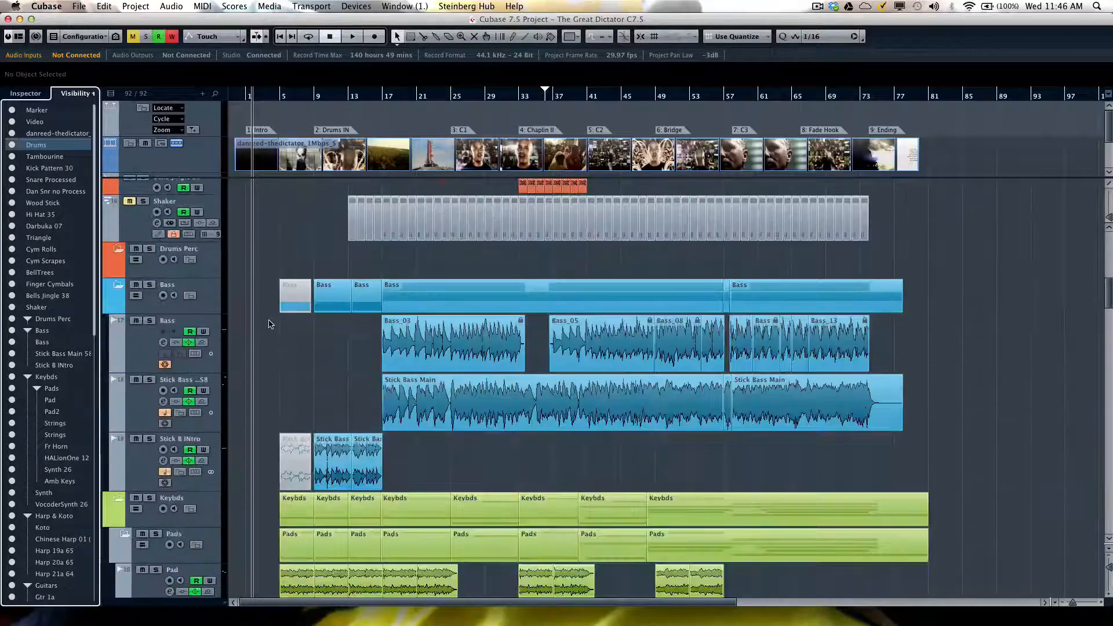
click(12, 331)
click(11, 331)
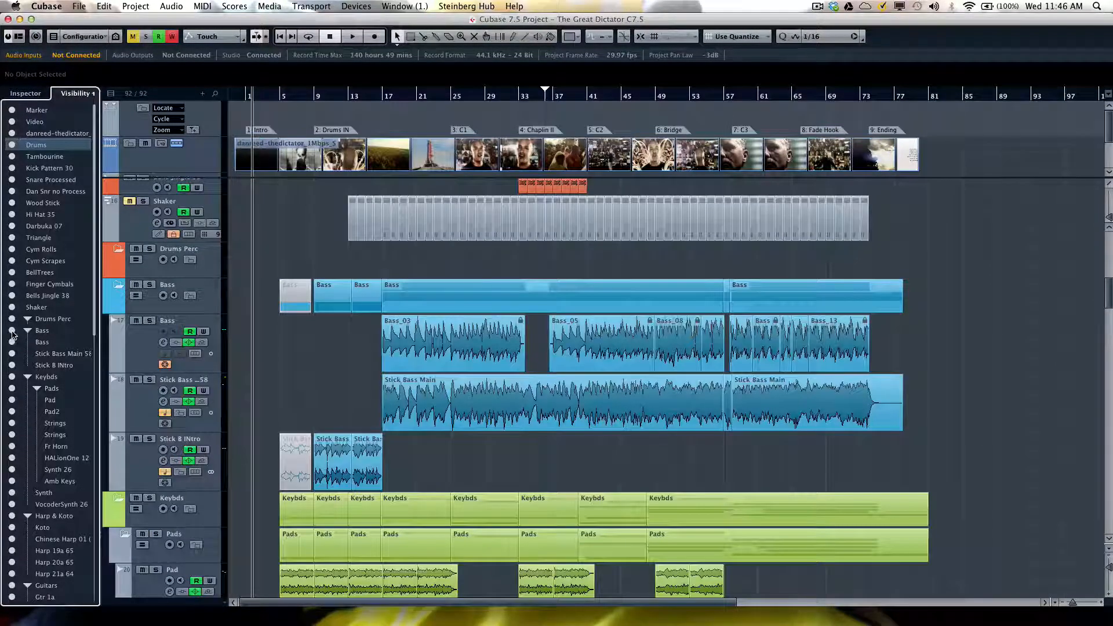
click(12, 331)
click(12, 331)
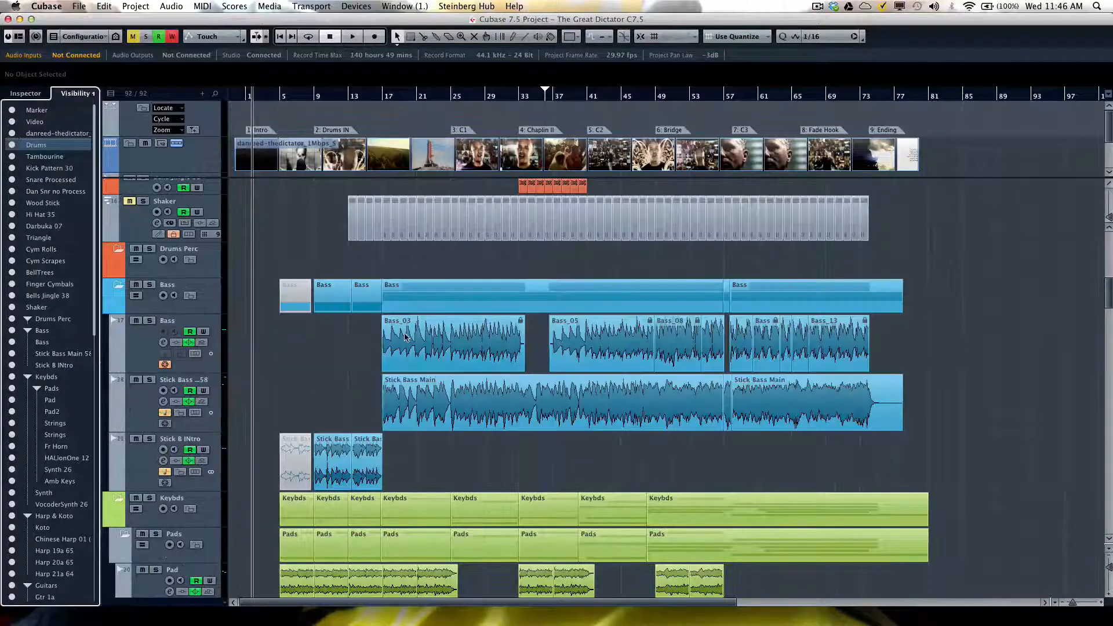
Filter the track list by type so that only MIDI Tracks are shown
scroll(388, 327, up, 10)
scroll(392, 330, up, 4)
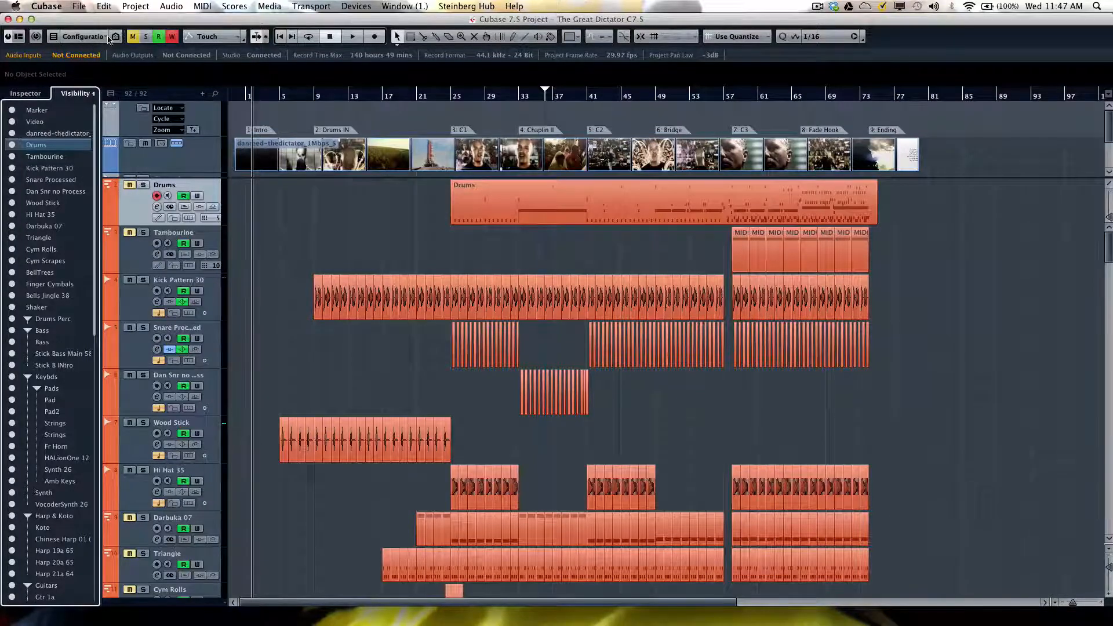
click(54, 38)
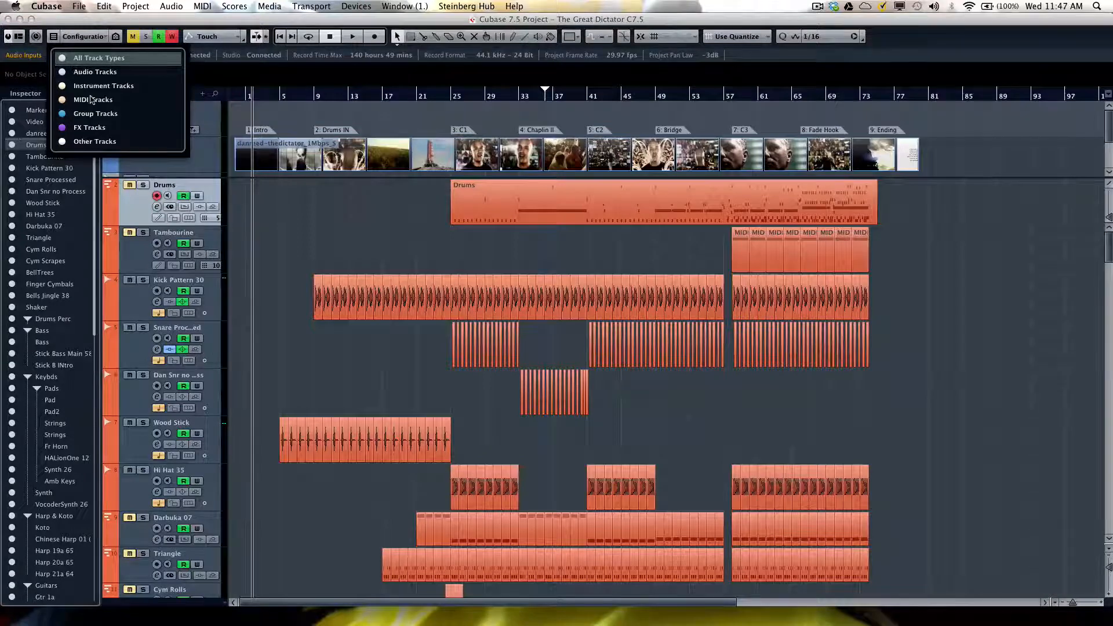
click(93, 59)
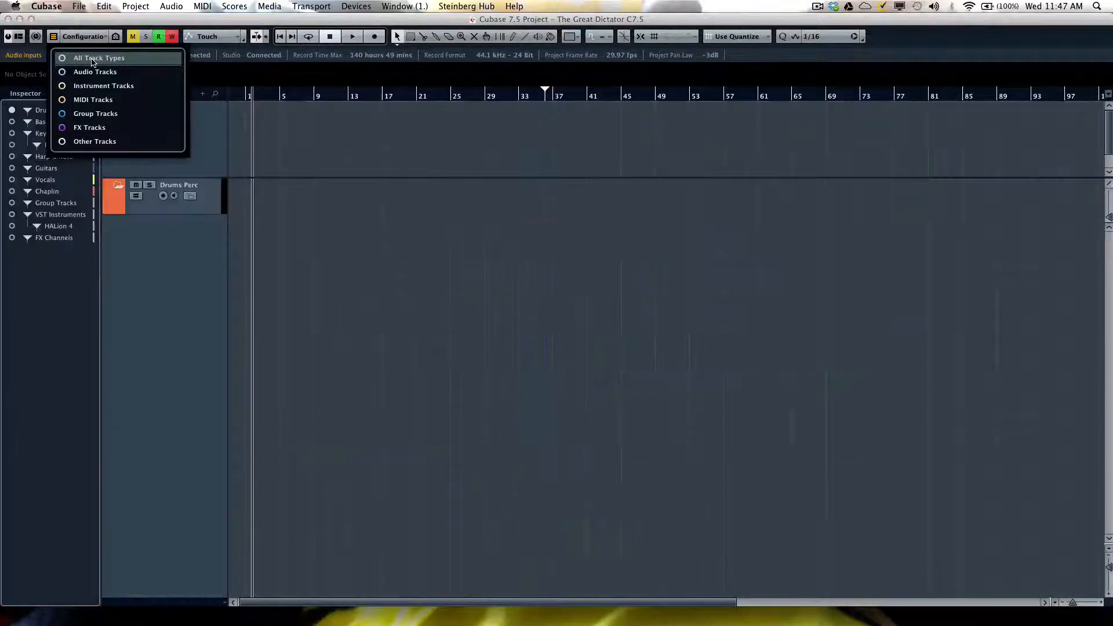
click(93, 101)
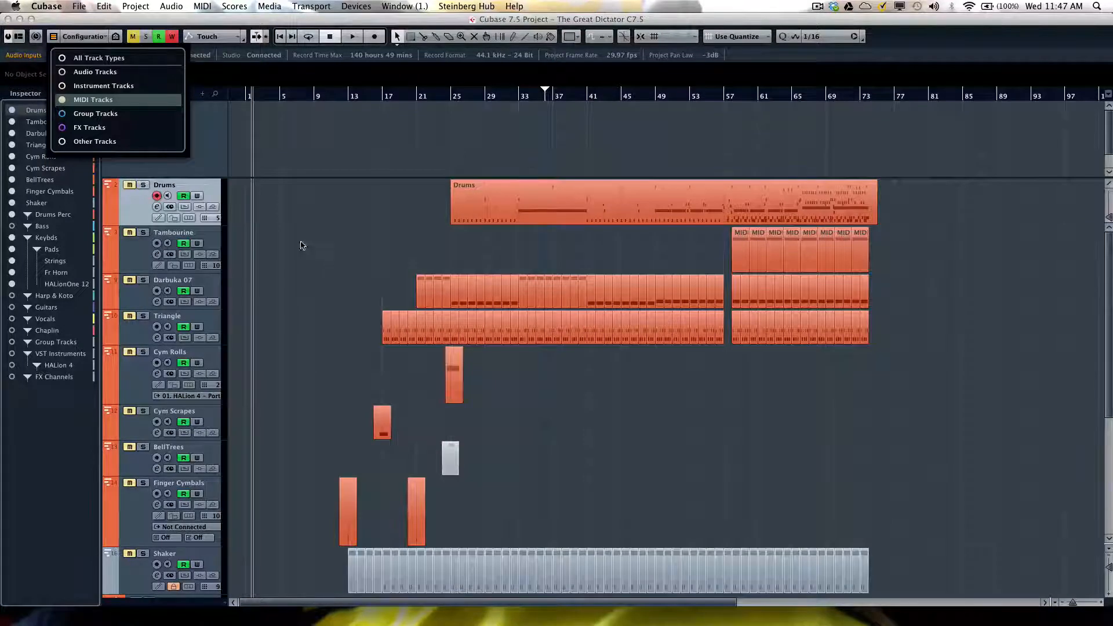
Turn off the MIDI track type and filter the track list to Audio Tracks only
click(75, 101)
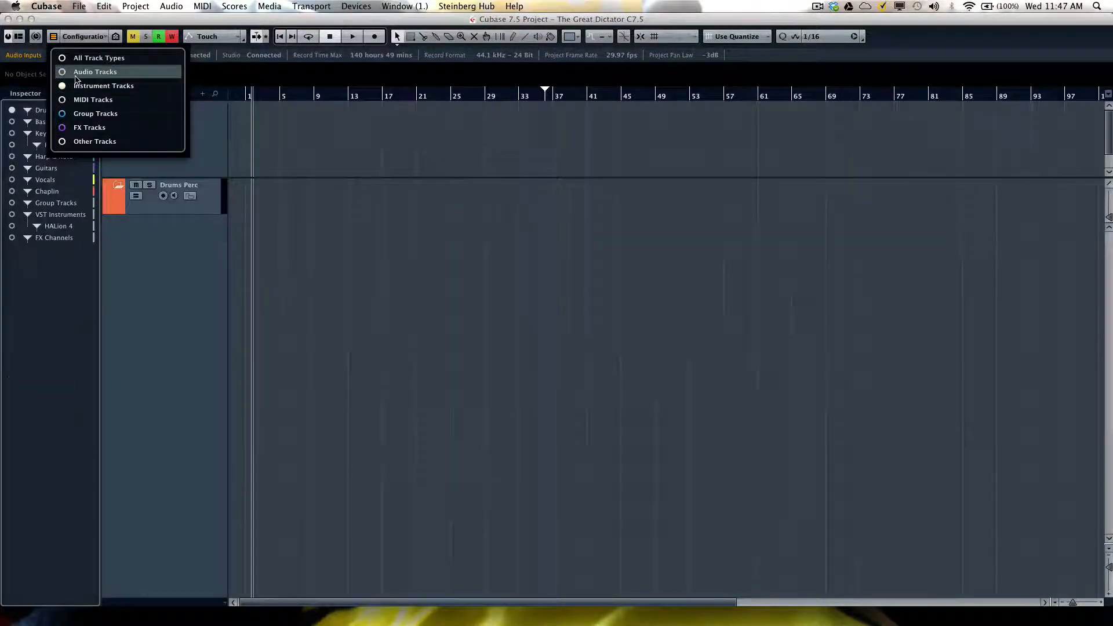
click(75, 73)
click(65, 87)
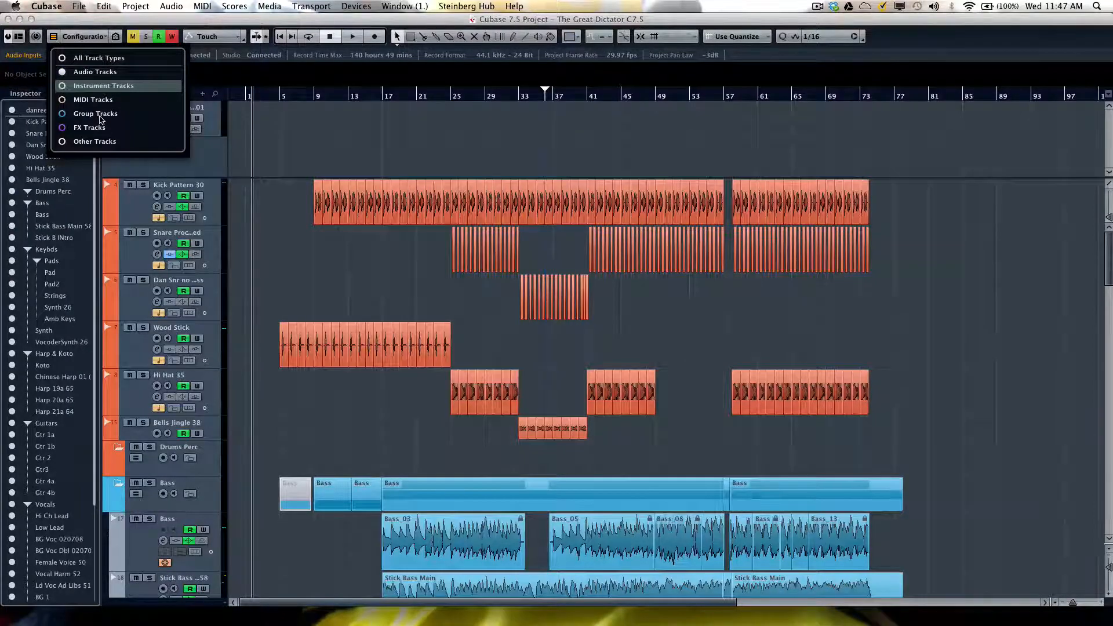
Filter the track list to FX Tracks only and restore all track types
click(88, 128)
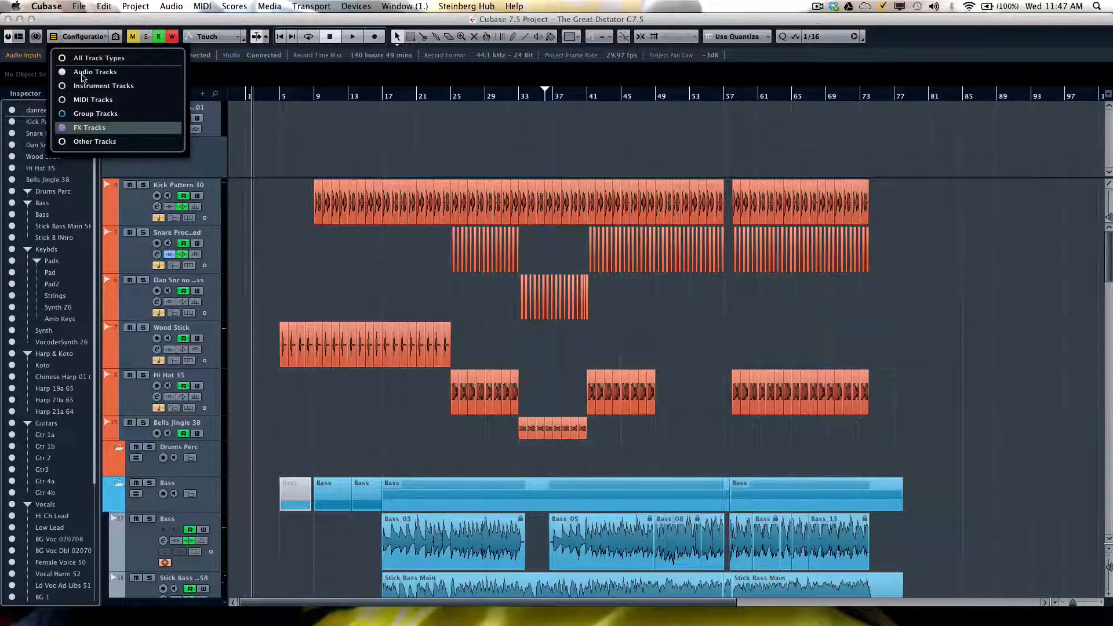
click(82, 73)
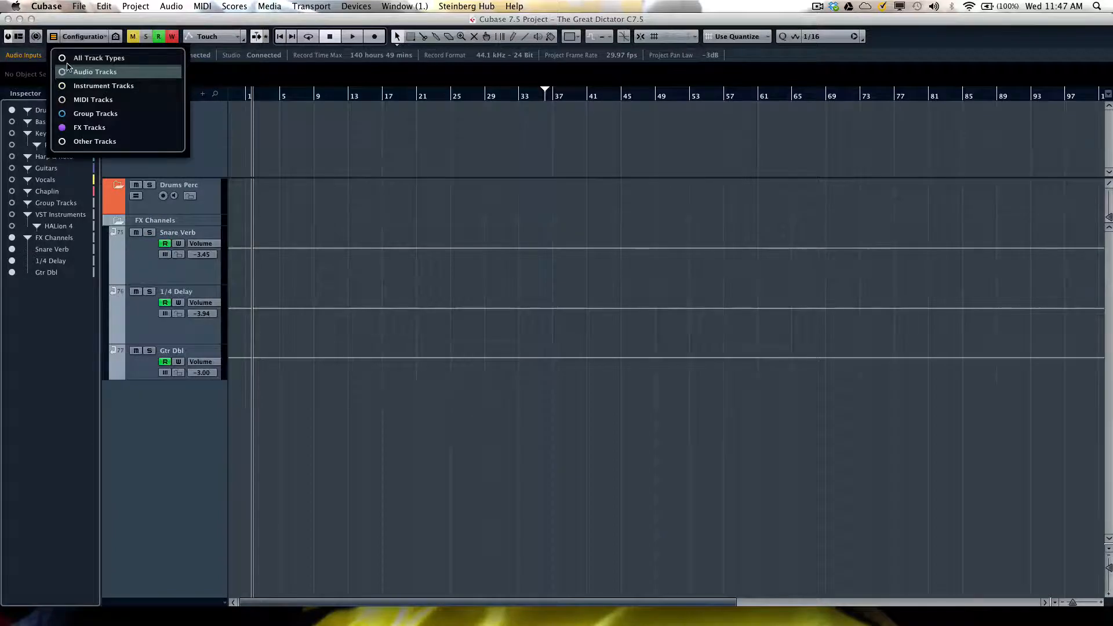
click(93, 58)
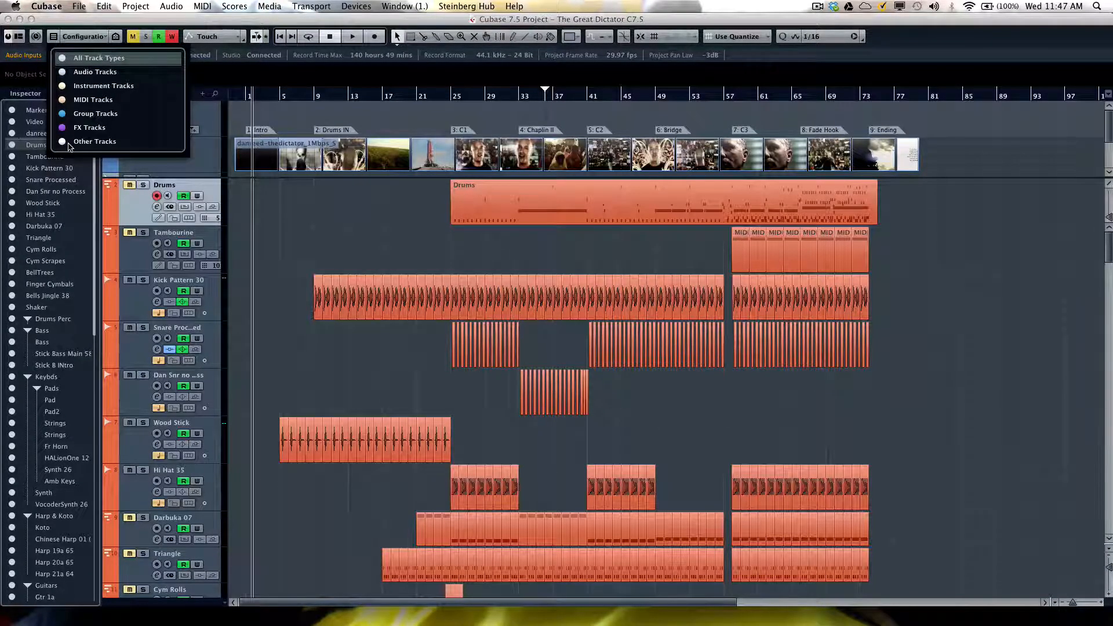
Hide the Other, Group and FX track types, restore all track types and close the filter
click(69, 142)
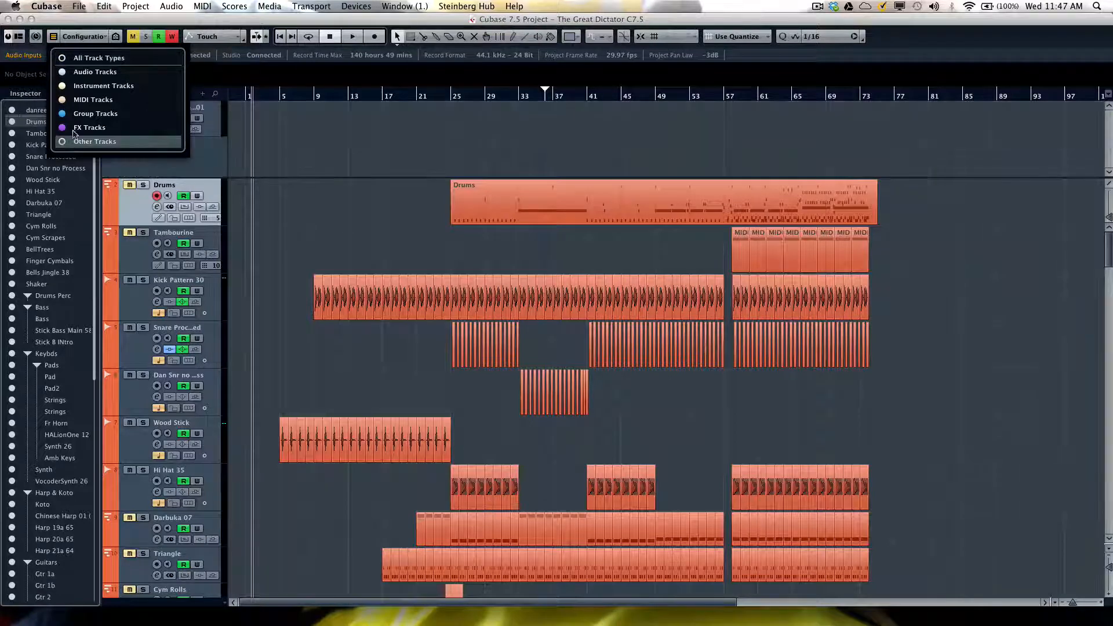
click(80, 116)
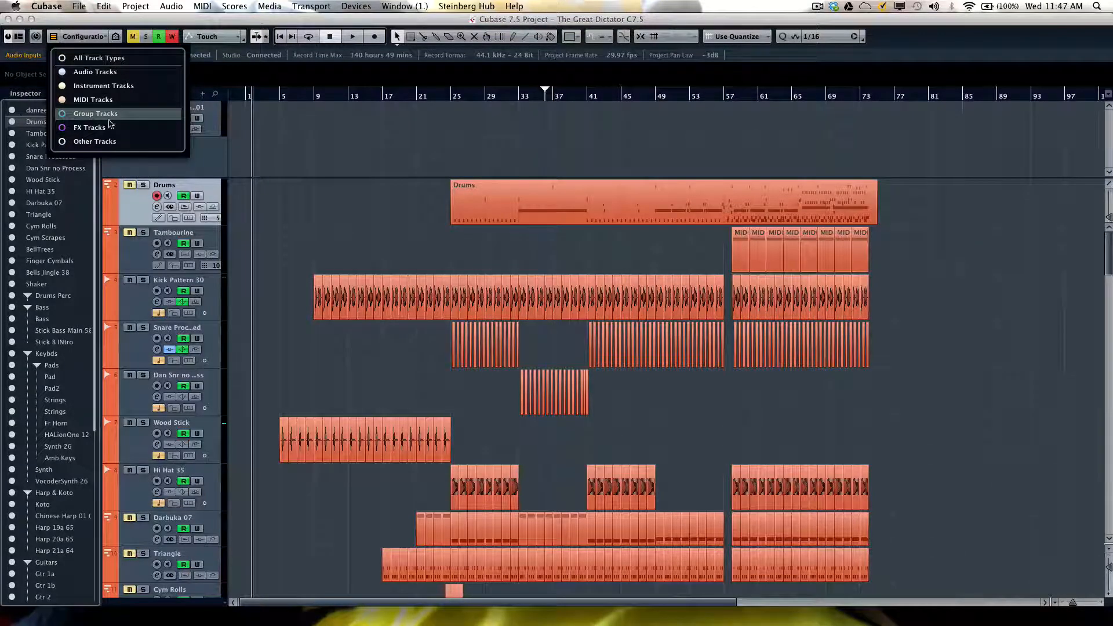
click(65, 58)
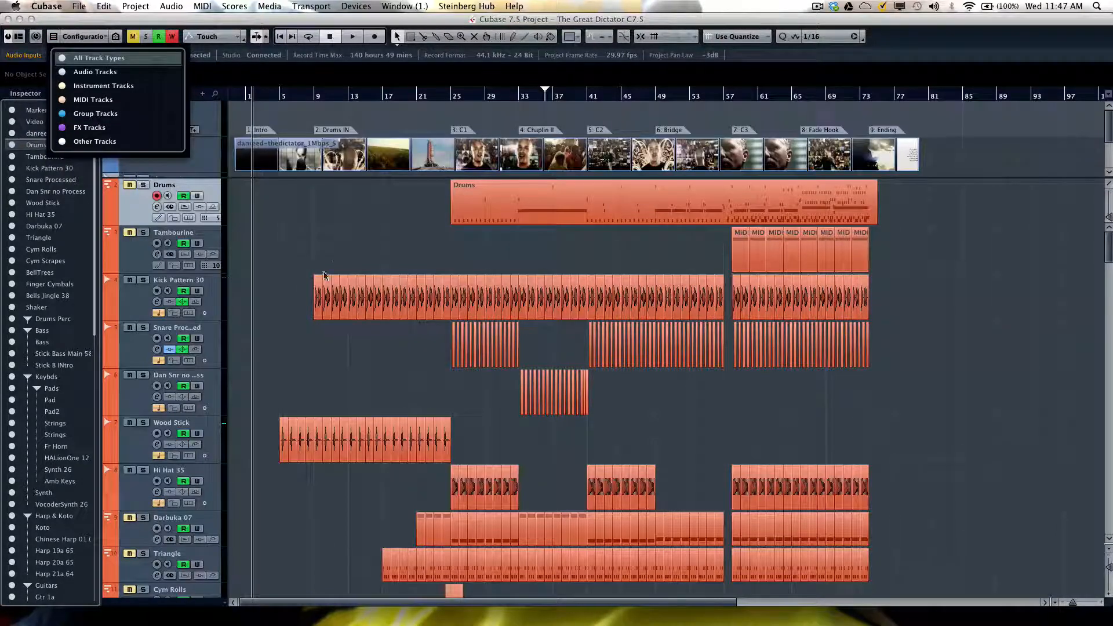
click(334, 257)
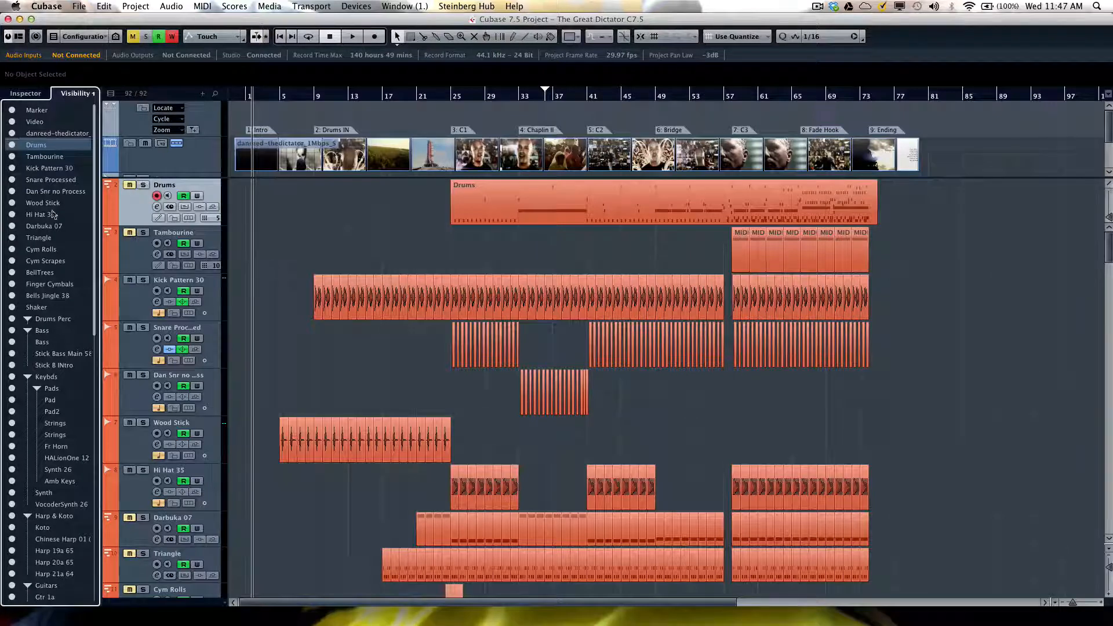
Select all tracks from Drums through Shaker in the visibility list and move them to a new folder
shift+click(47, 308)
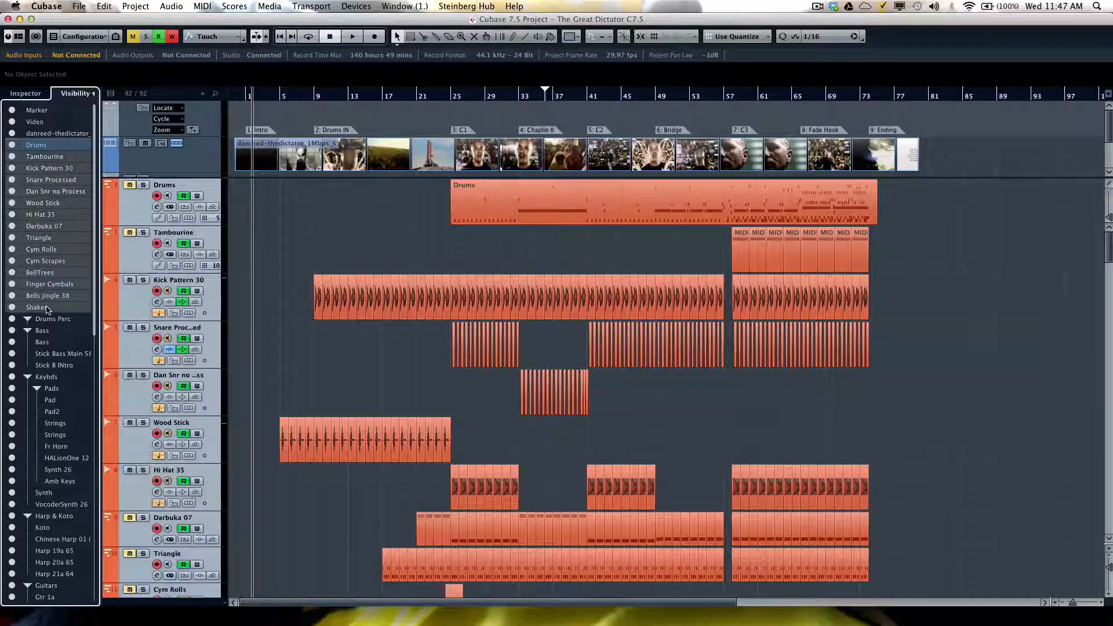
right_click(48, 146)
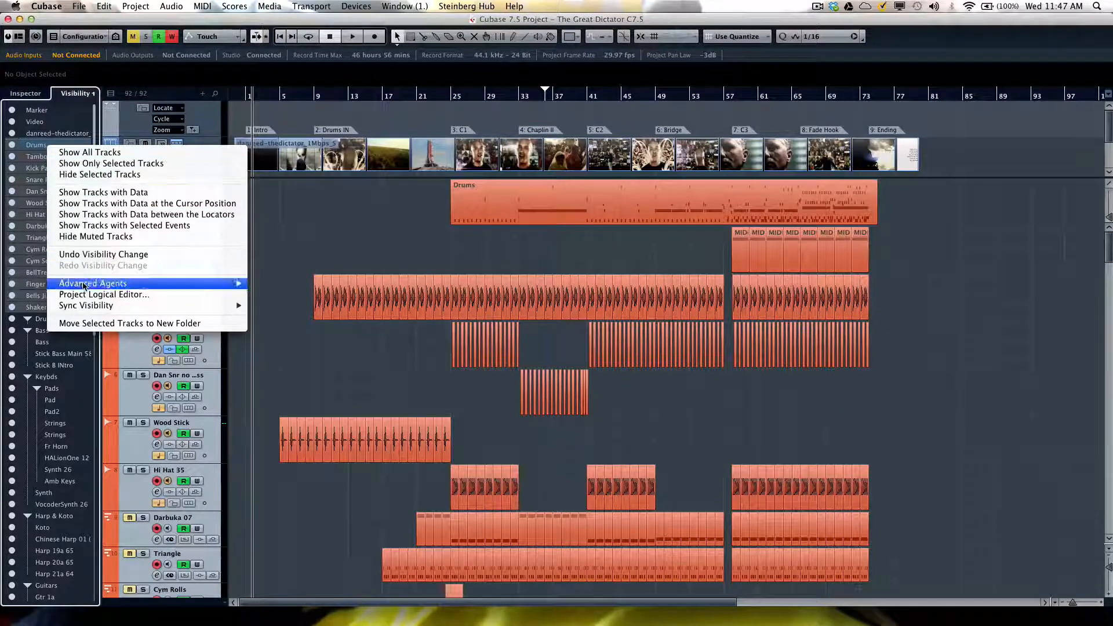
click(96, 324)
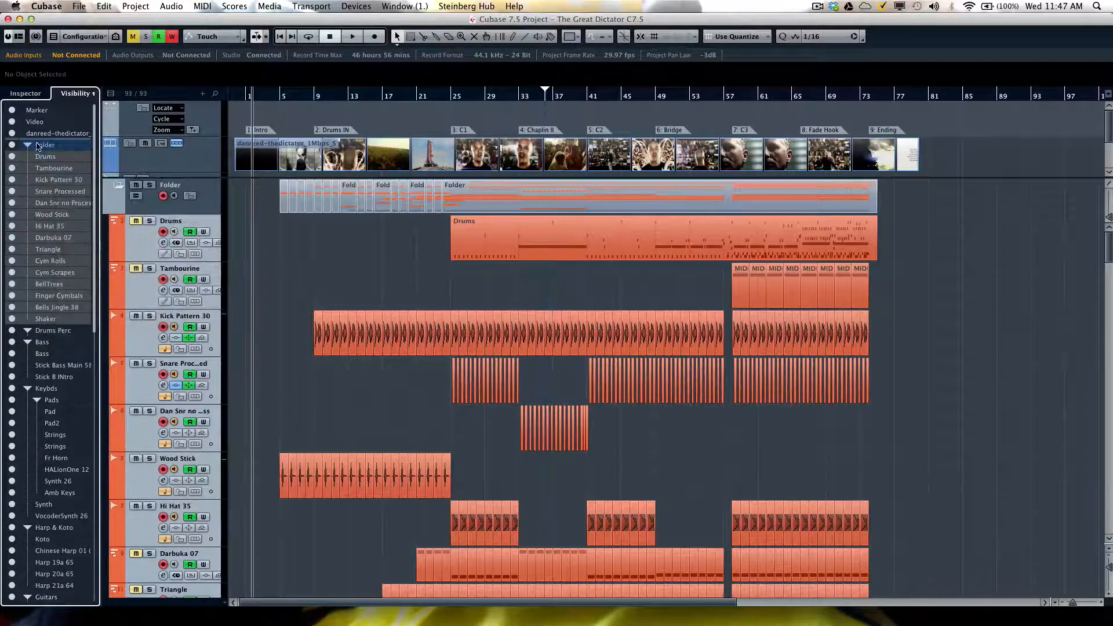
Rename the new folder track as drums
double_click(177, 184)
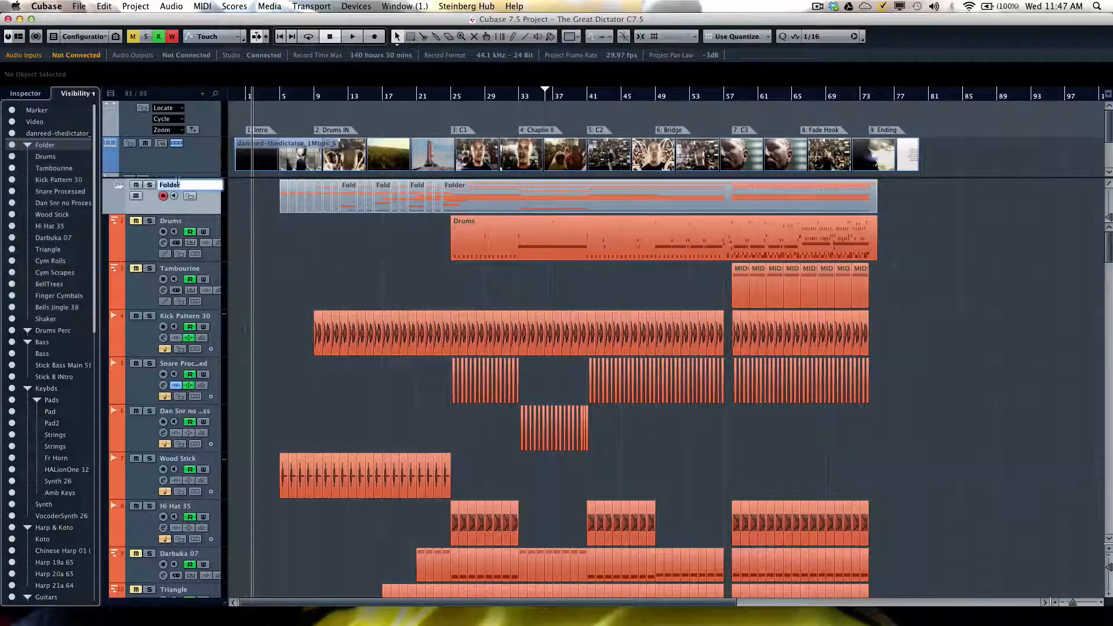
text(drum)
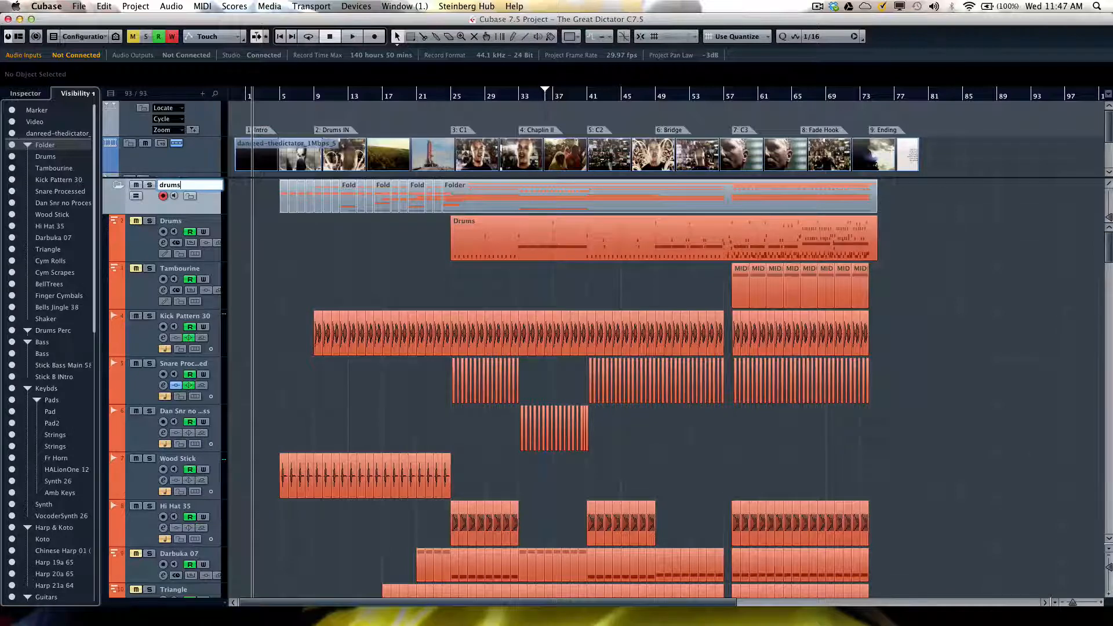
text(s)
key(Return)
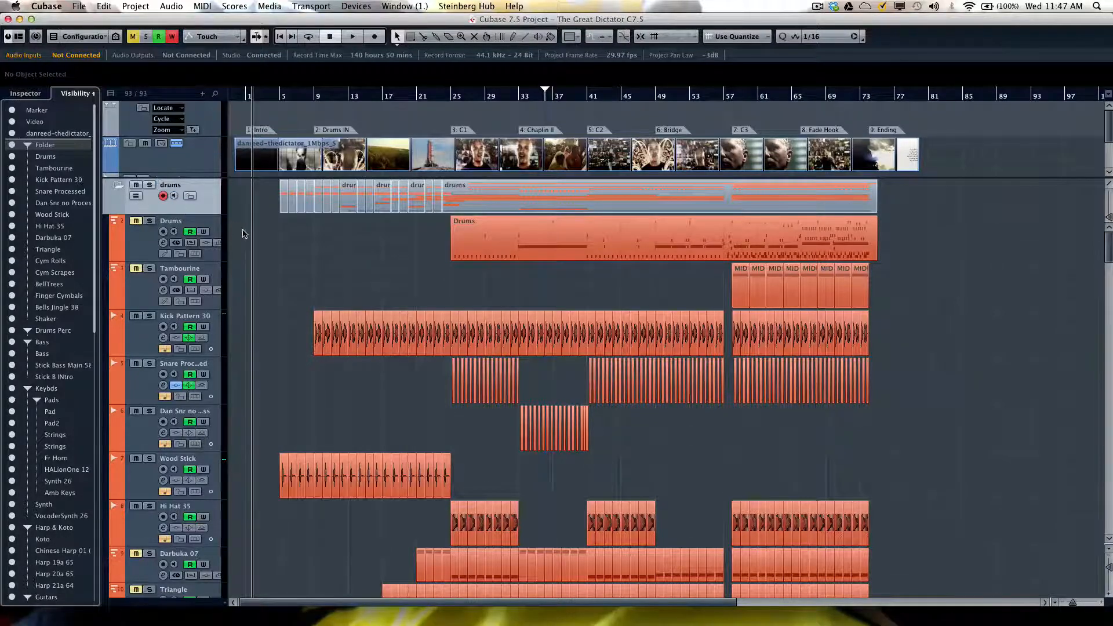
Select the drums folder track and hide all other folders and tracks below it through its visibility setting
click(134, 245)
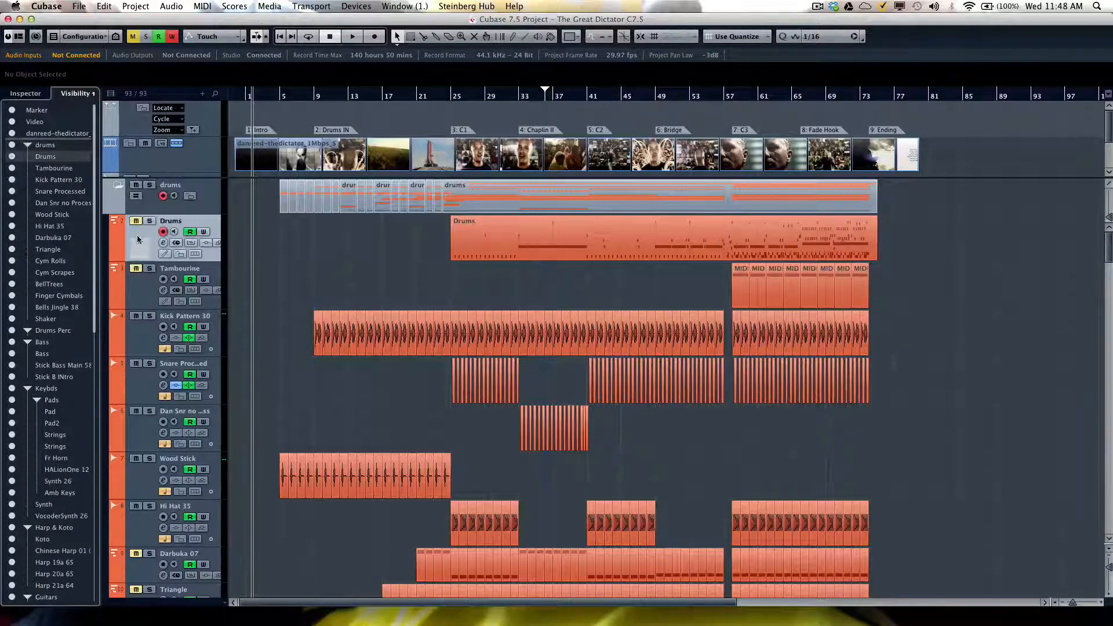
click(146, 204)
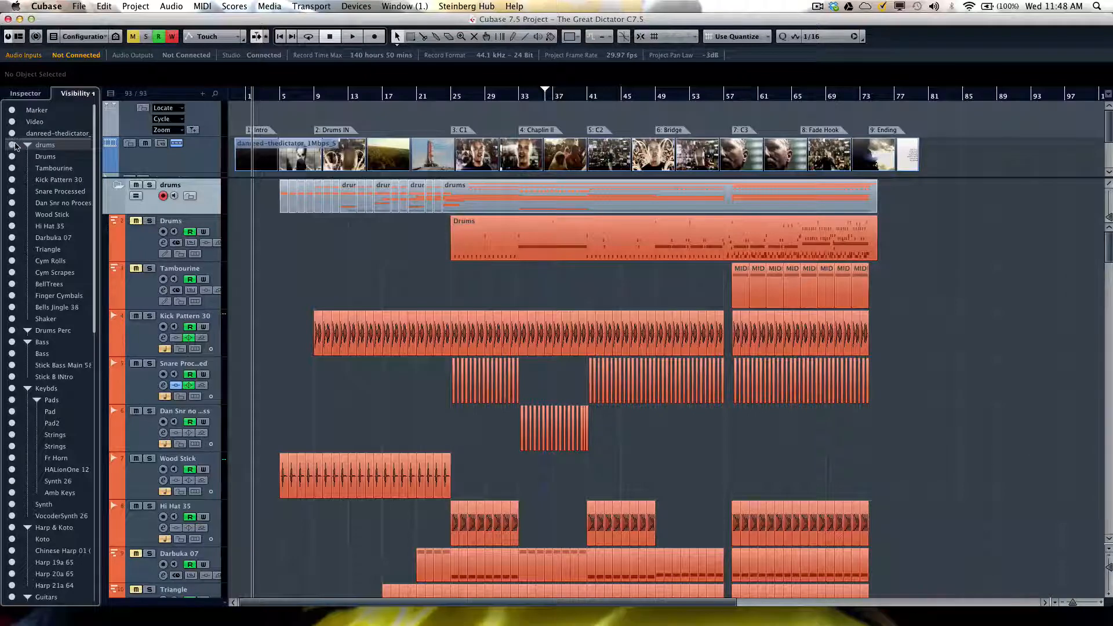
alt+click(12, 145)
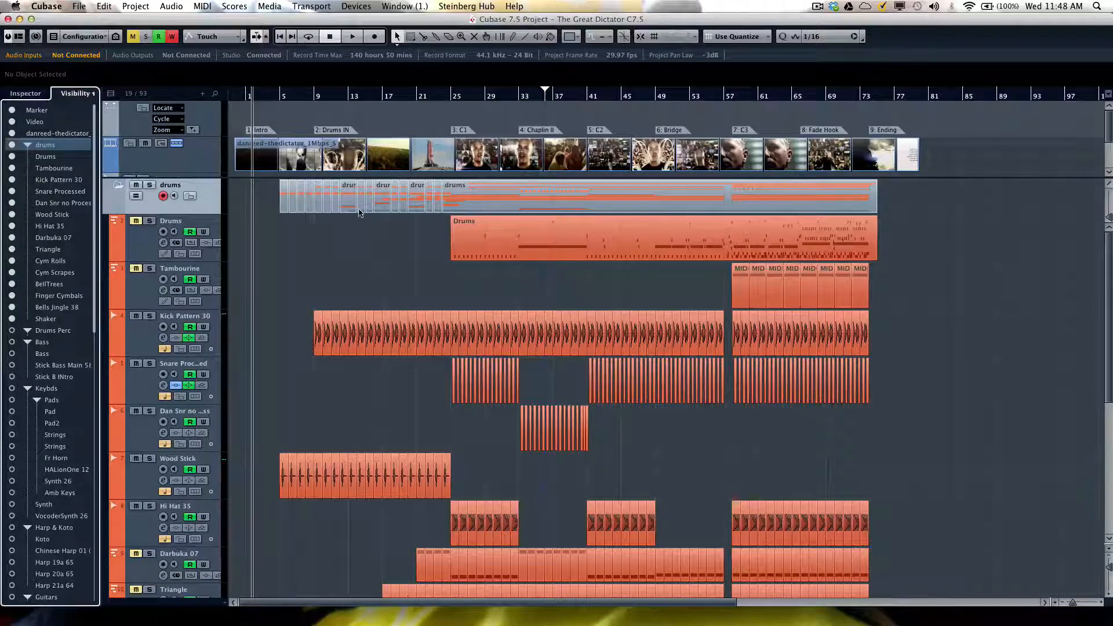
Save the current drums-only track visibility as a new configuration named drums
scroll(354, 320, down, 1)
scroll(354, 320, up, 1)
click(86, 37)
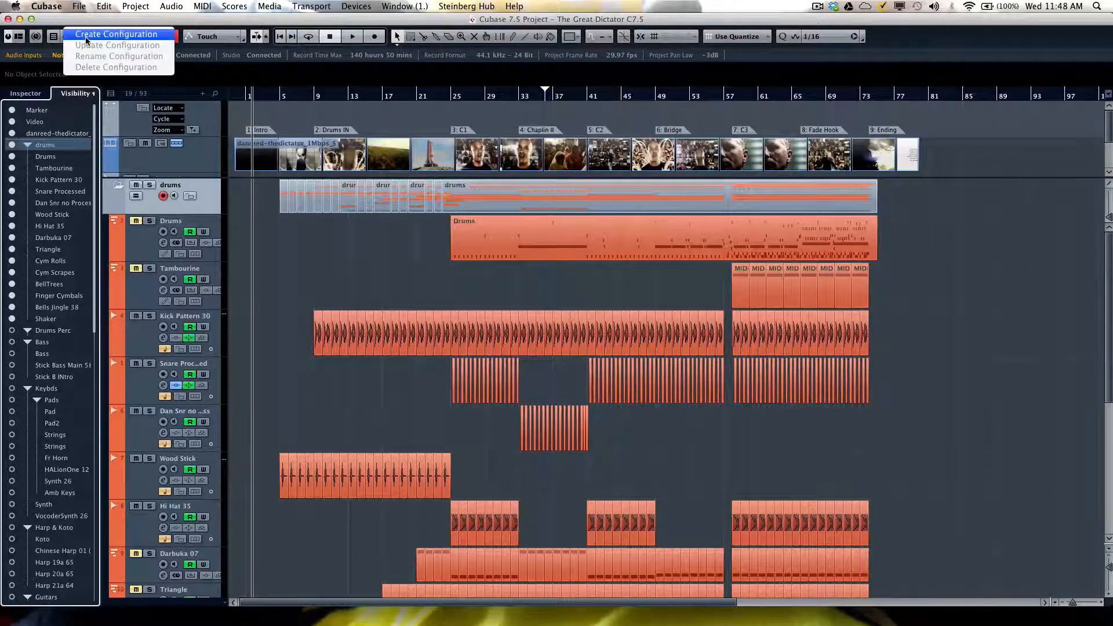
click(110, 36)
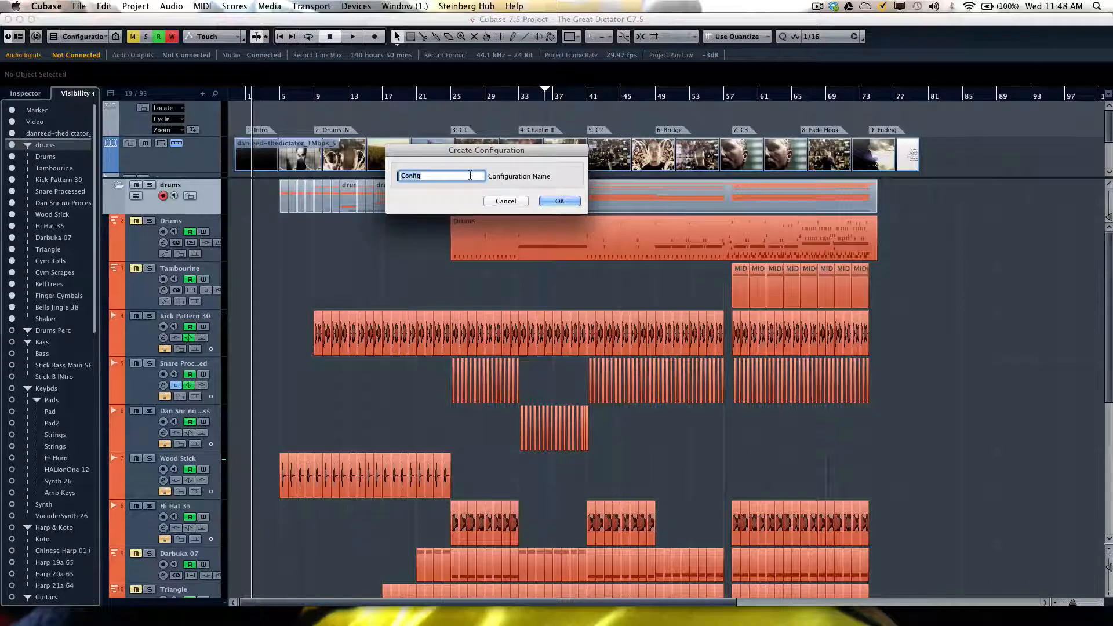
text(drums)
key(Return)
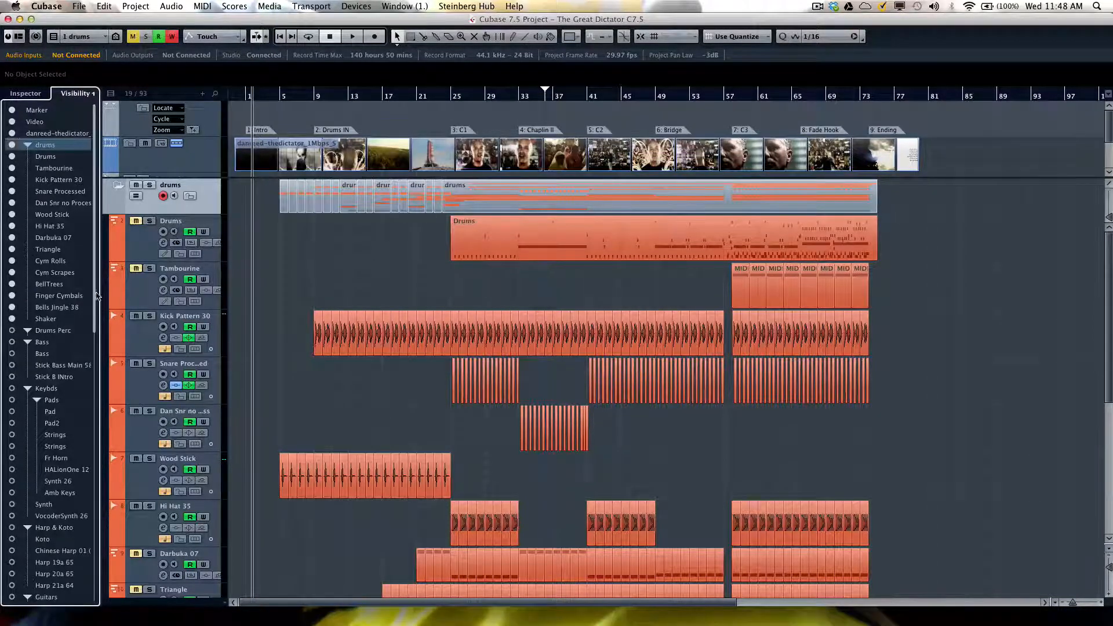
Show only the Bass folder and its tracks, and save that view as a visibility configuration named bass
click(12, 343)
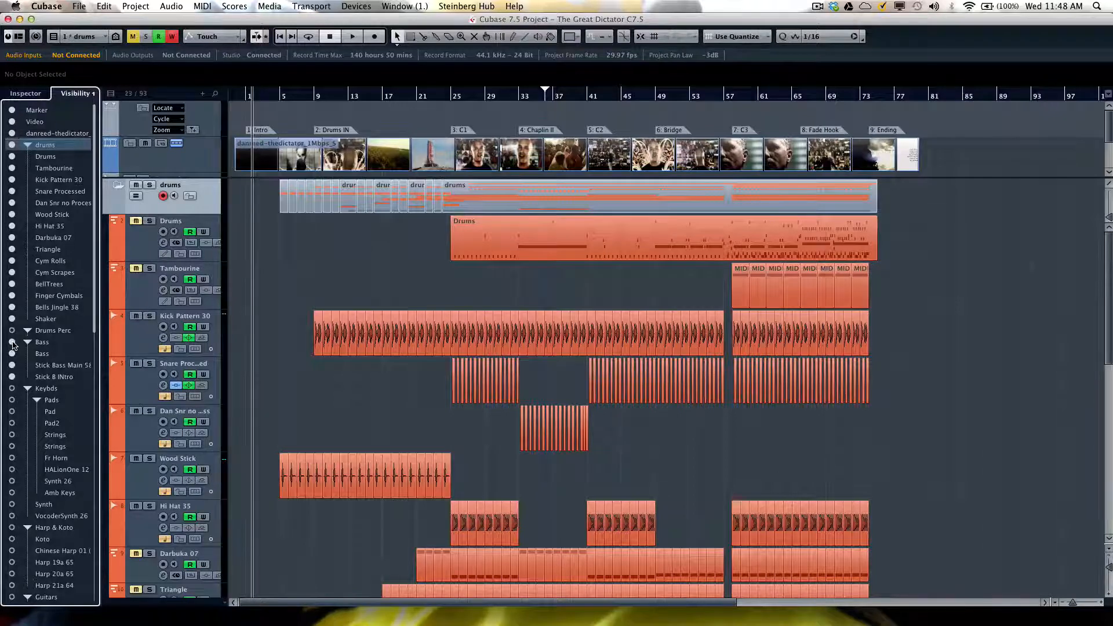
alt+click(12, 343)
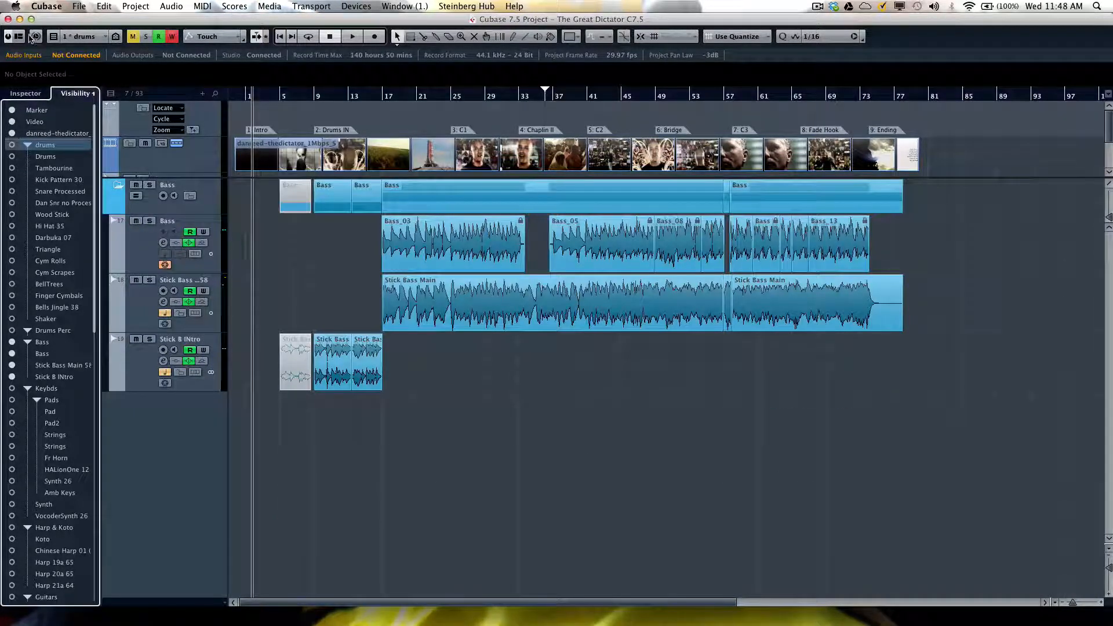
click(85, 36)
click(107, 44)
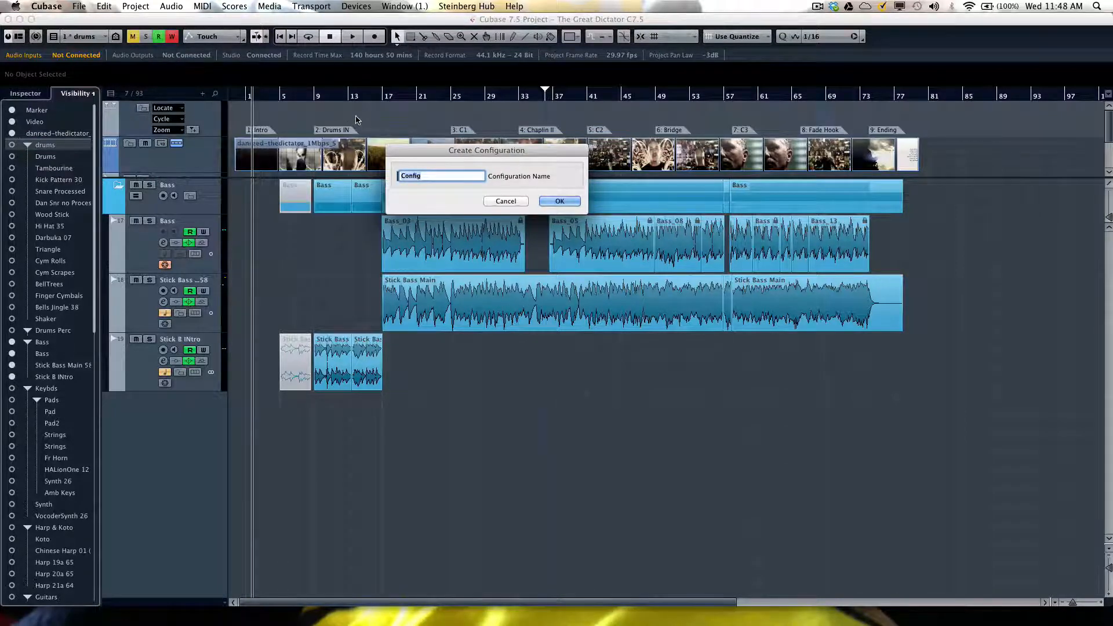
text(bass)
key(Return)
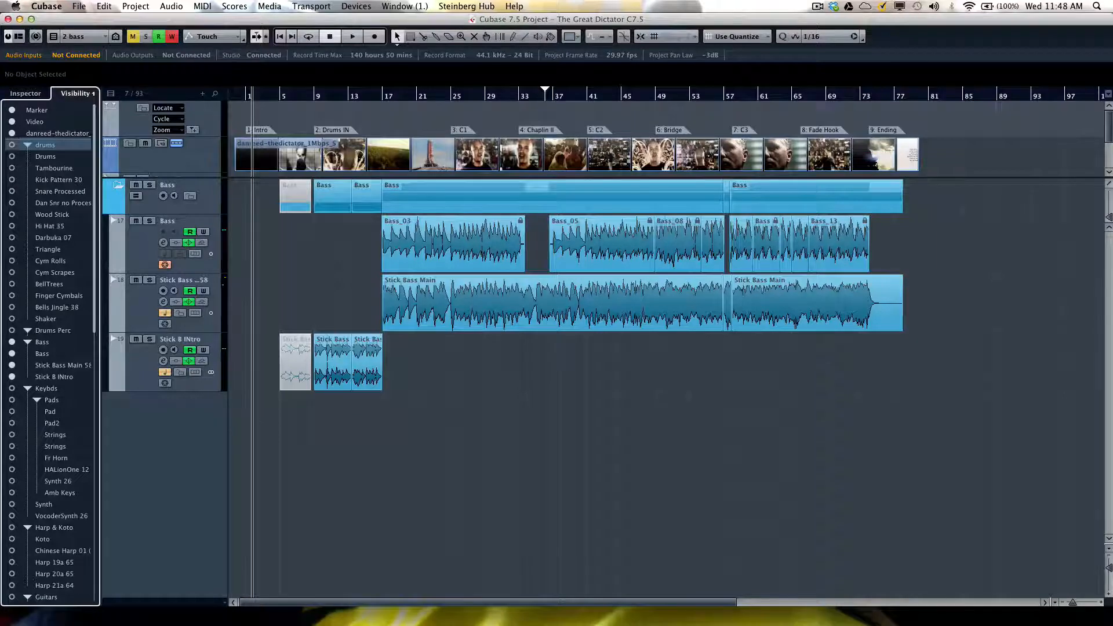
Show only the Keybds folder and its tracks, and save that view as a visibility configuration named keys
click(11, 388)
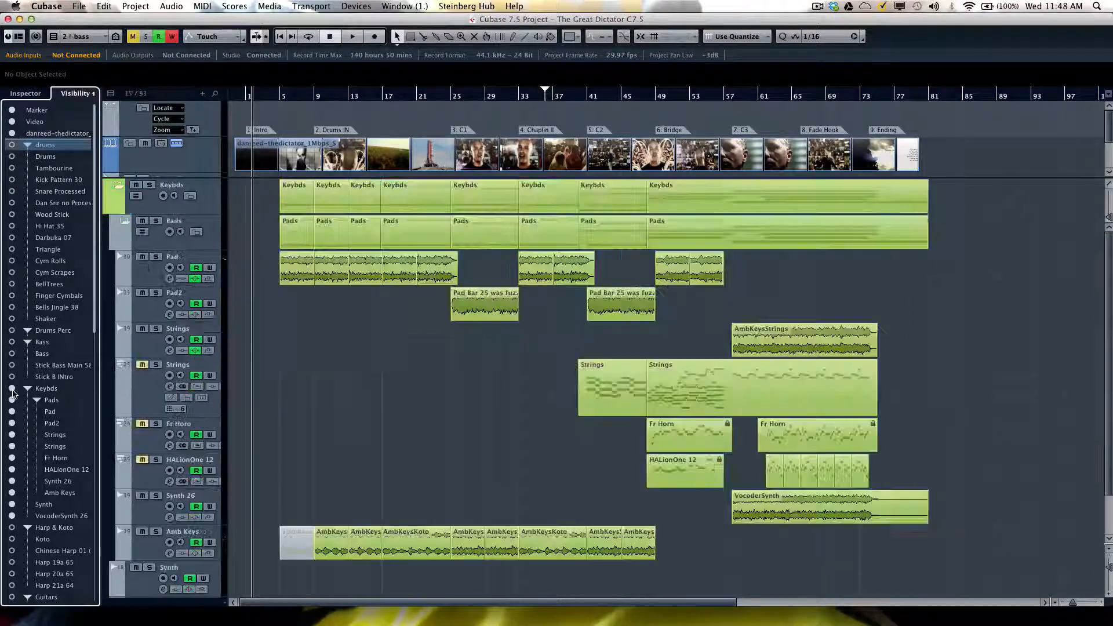
click(88, 37)
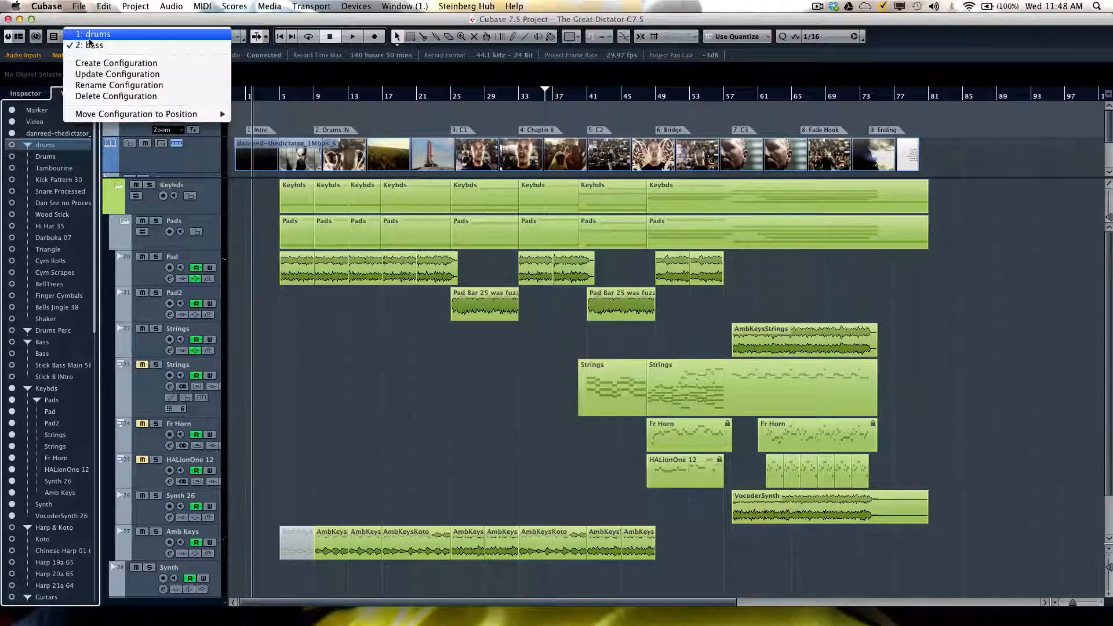
click(116, 64)
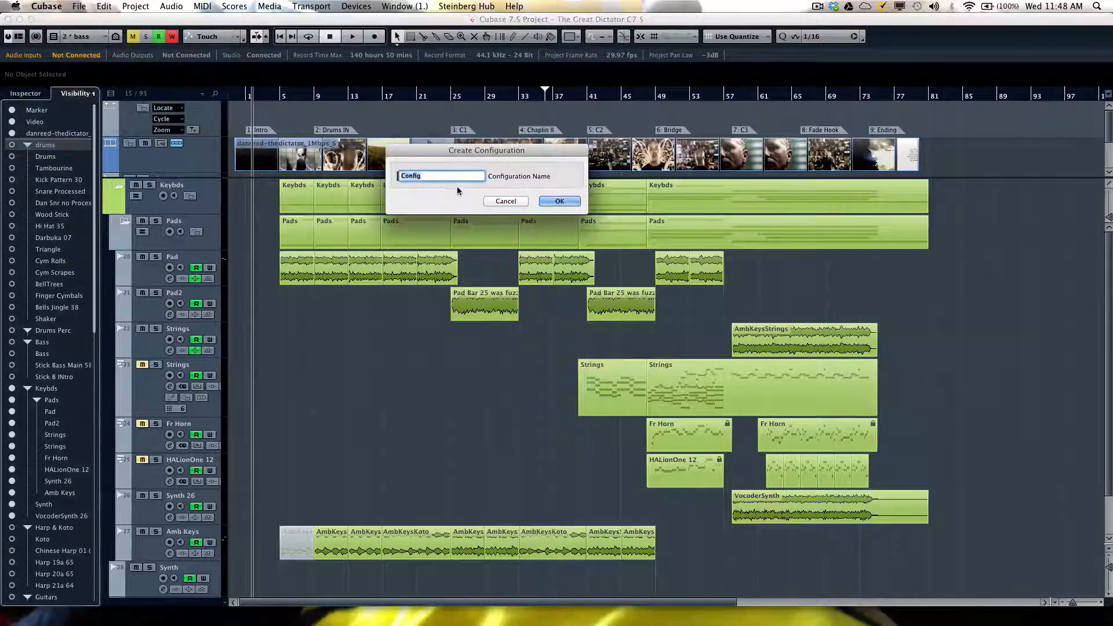
text(ket)
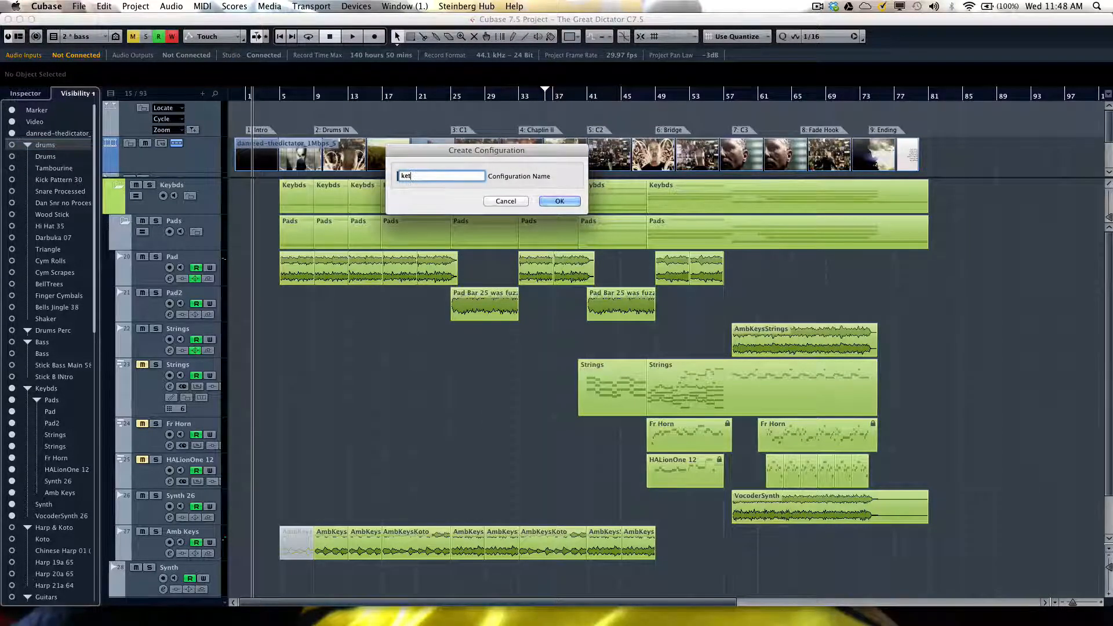
key(BackSpace)
text(ybd)
text(s)
key(Return)
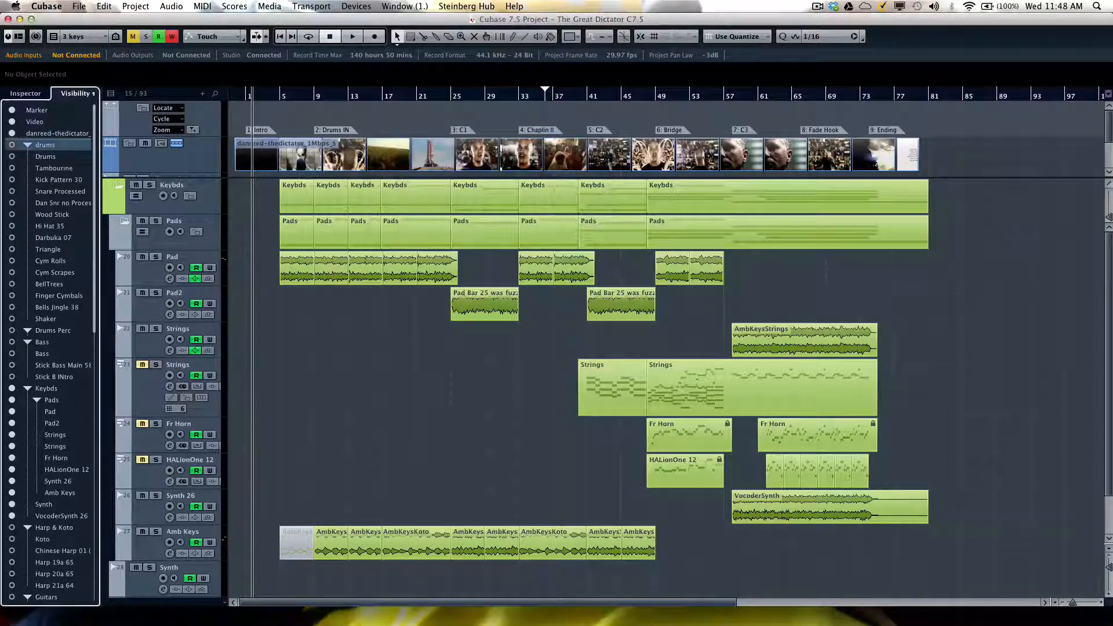
Show only the Harp & Koto folder and its tracks, and save that view as a visibility configuration named world
scroll(18, 194, down, 10)
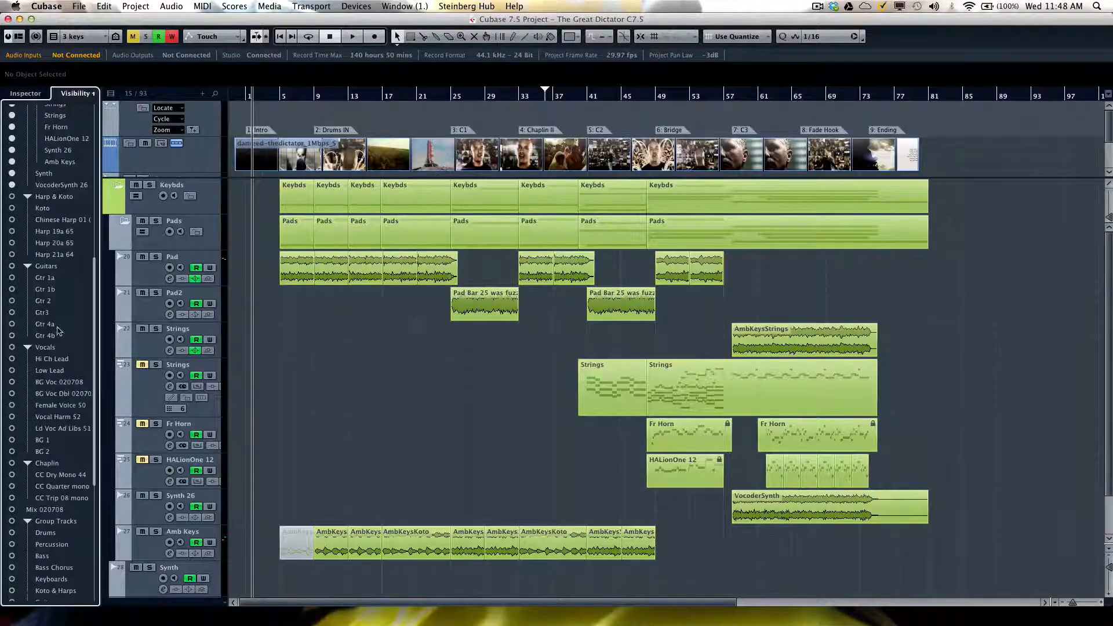
click(12, 197)
alt+click(13, 197)
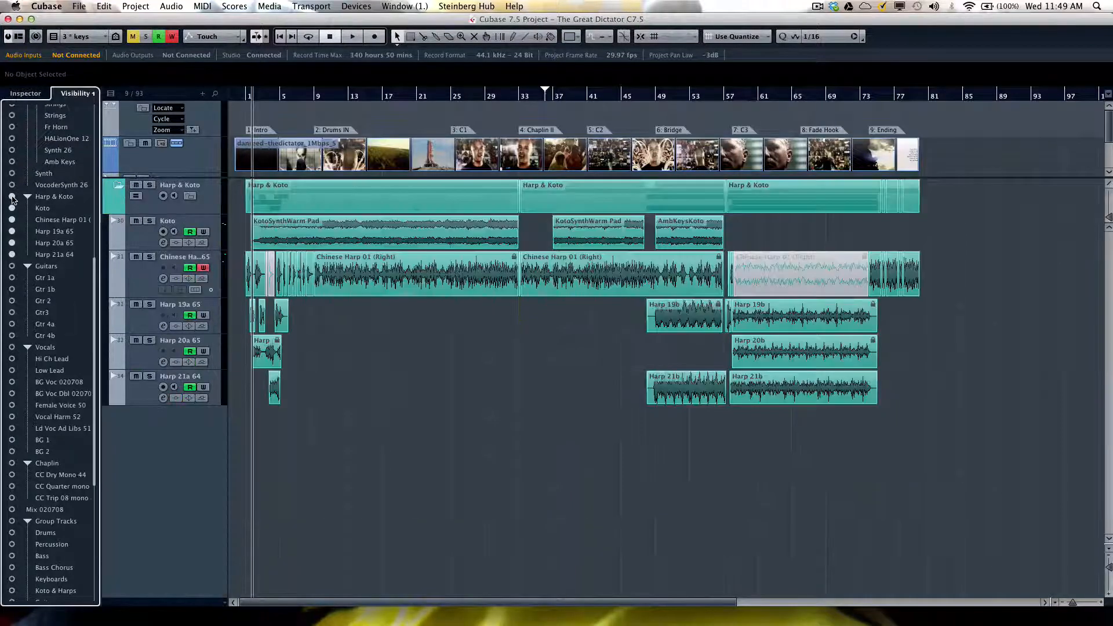
click(92, 37)
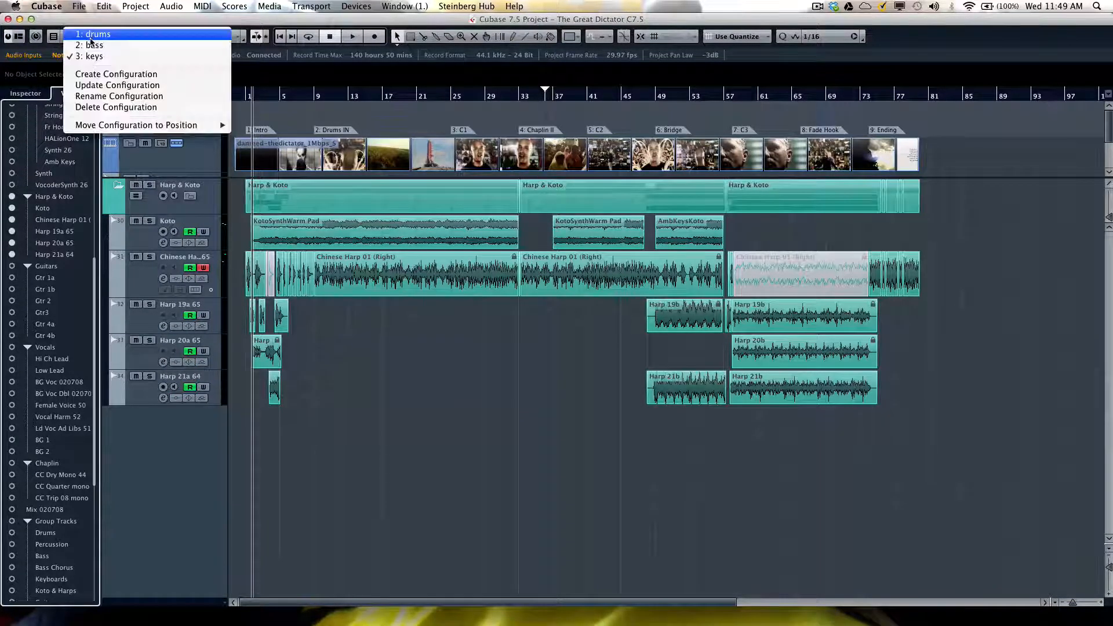
click(114, 74)
text(o)
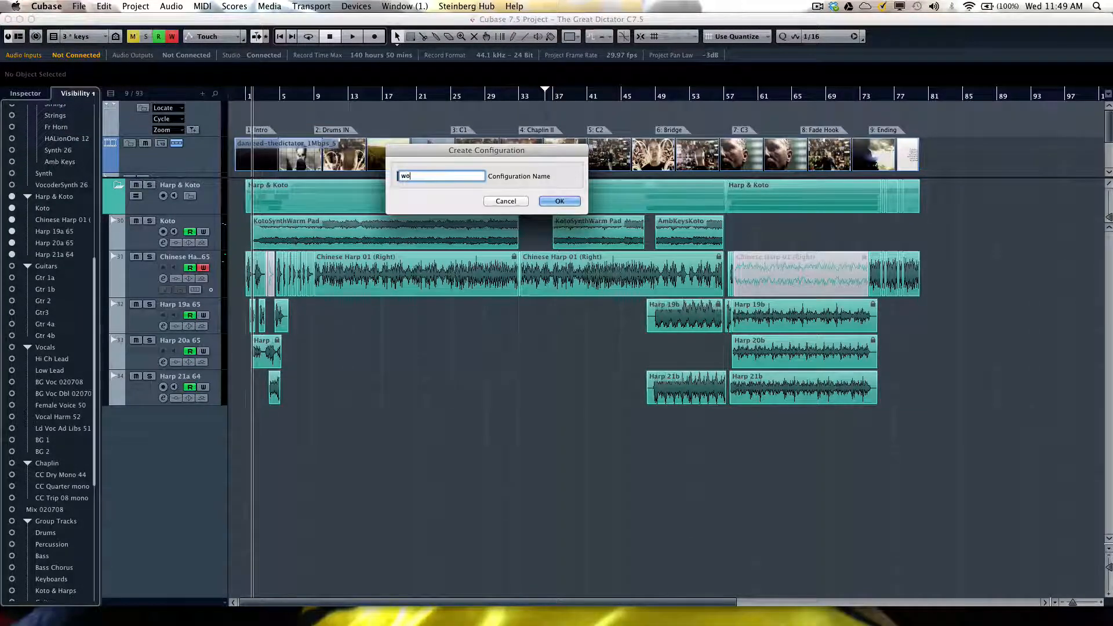
text(rld)
key(Return)
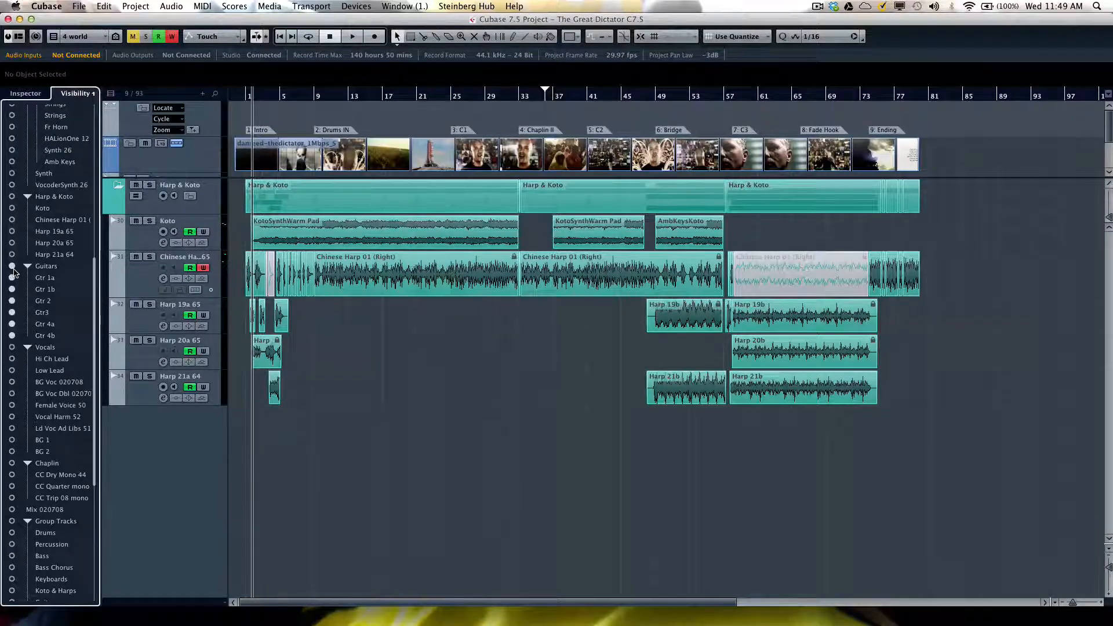
Show only the Guitars folder and its tracks, and save that view as a visibility configuration named guitars
click(12, 266)
click(79, 36)
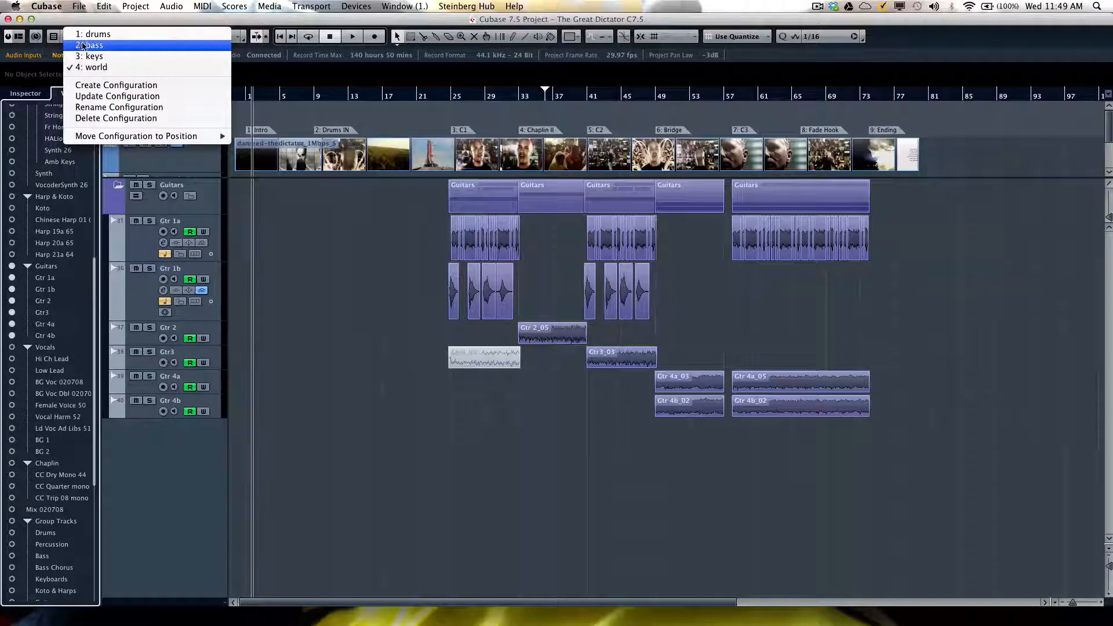
click(116, 85)
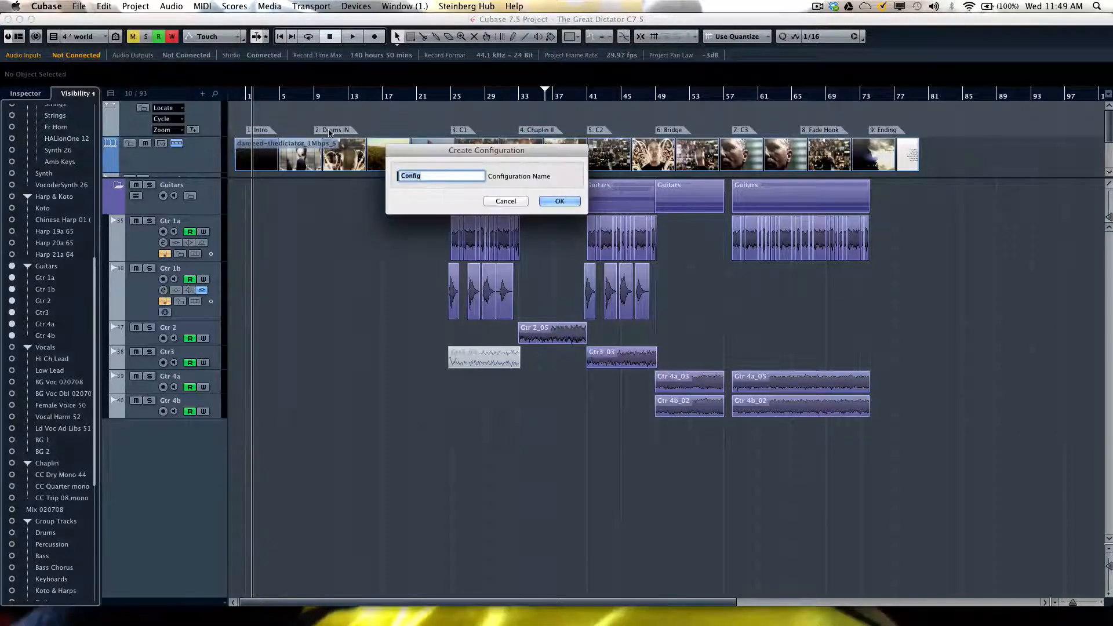
text(guitars)
key(Return)
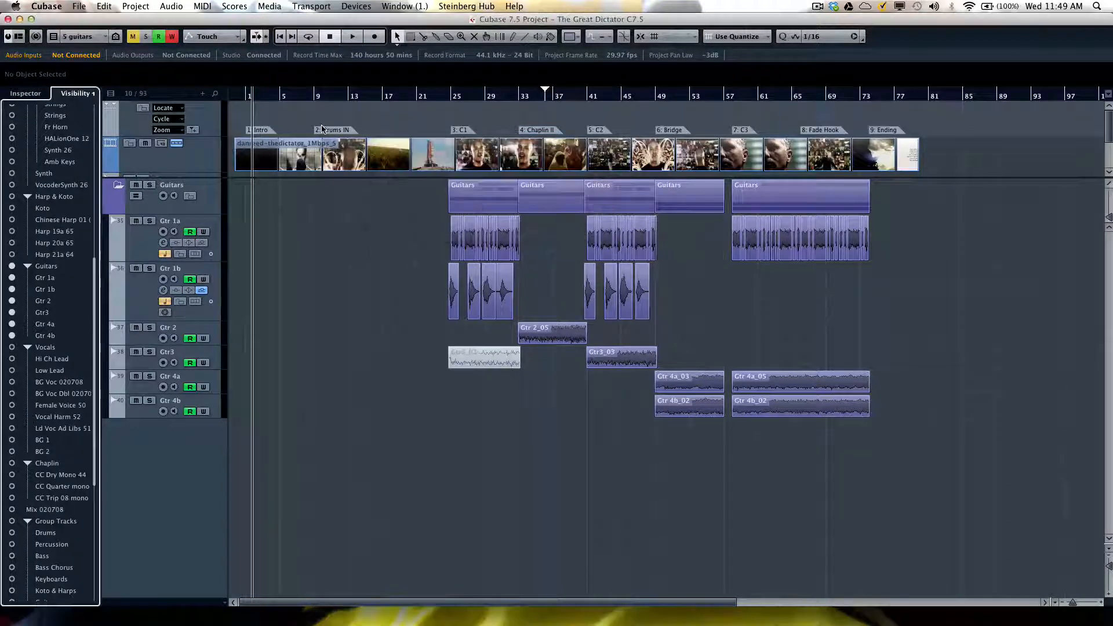
Isolate the Vocals folder, switch to showing only the Chaplin folder, and save that view as a visibility configuration named vocals
click(11, 347)
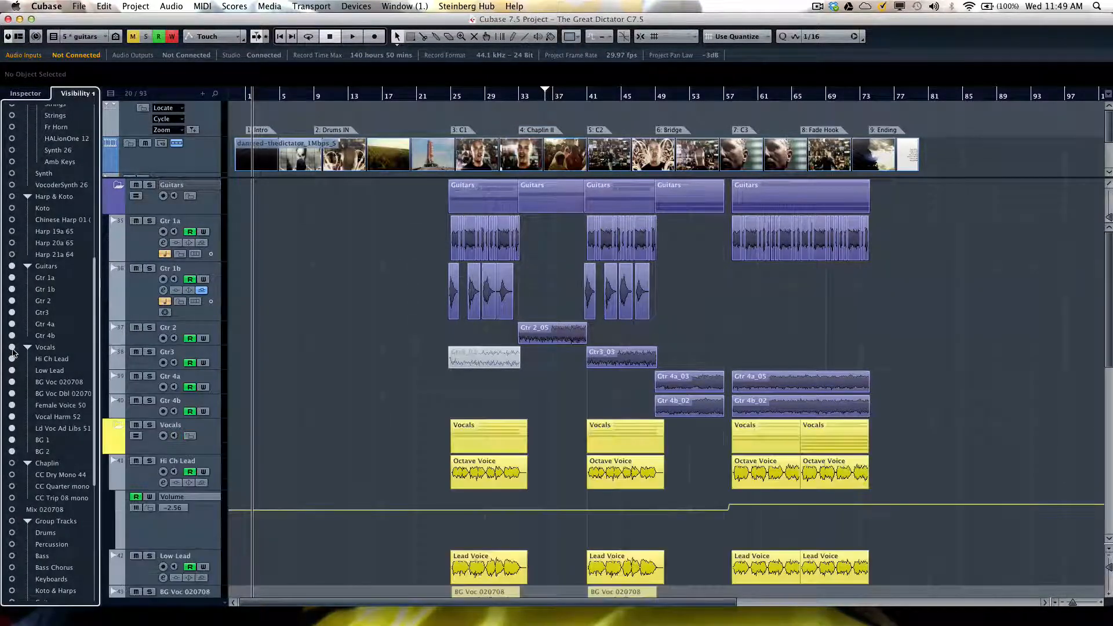
alt+click(12, 349)
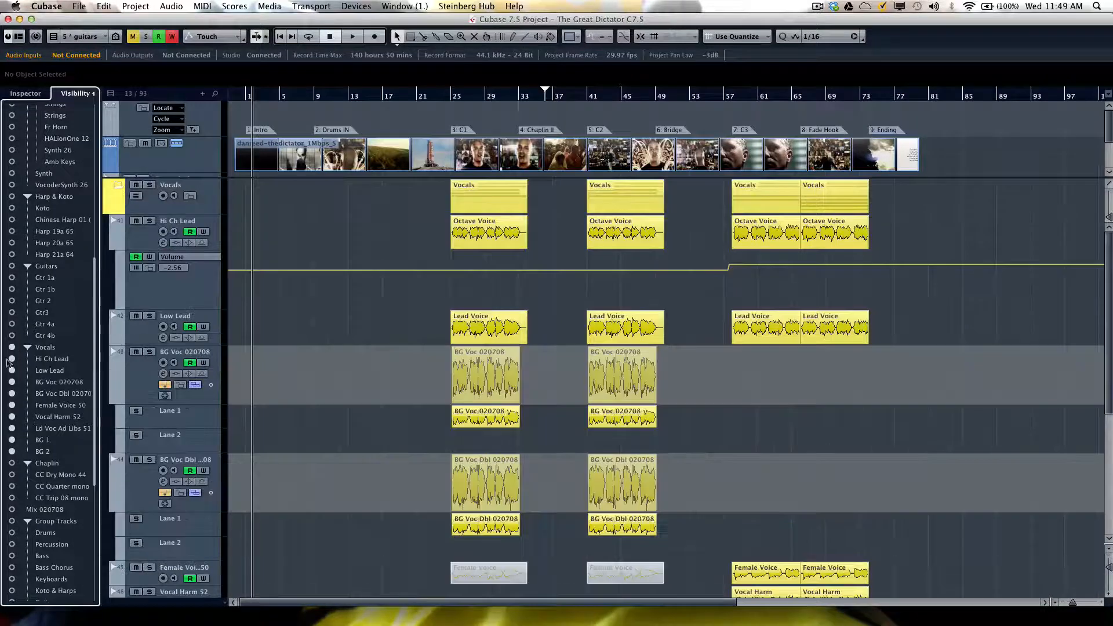
alt+click(12, 463)
click(84, 39)
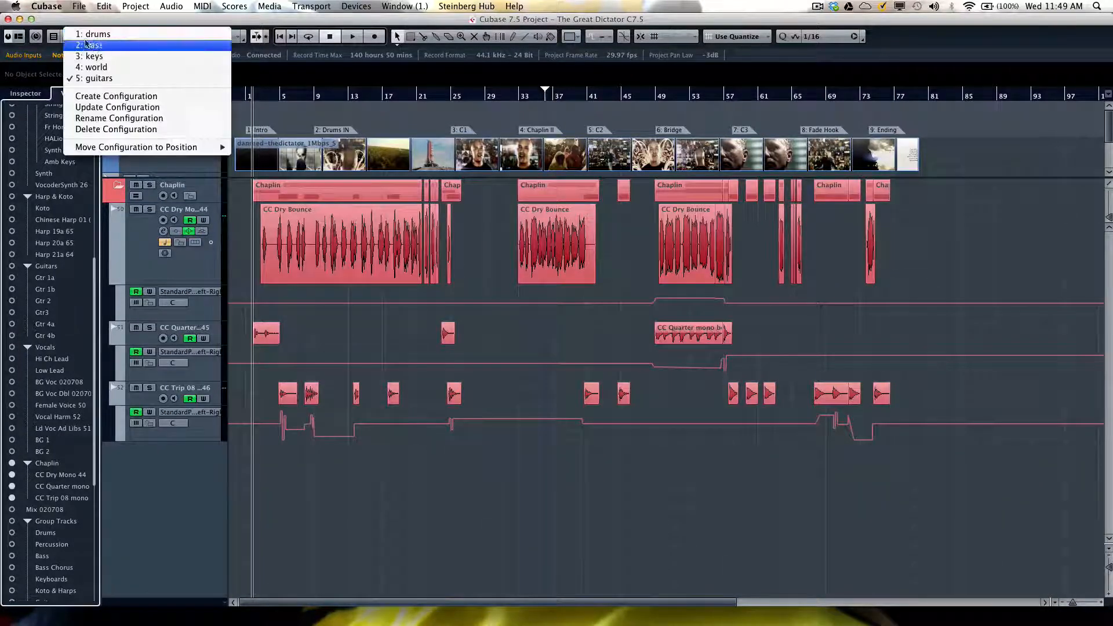
click(113, 97)
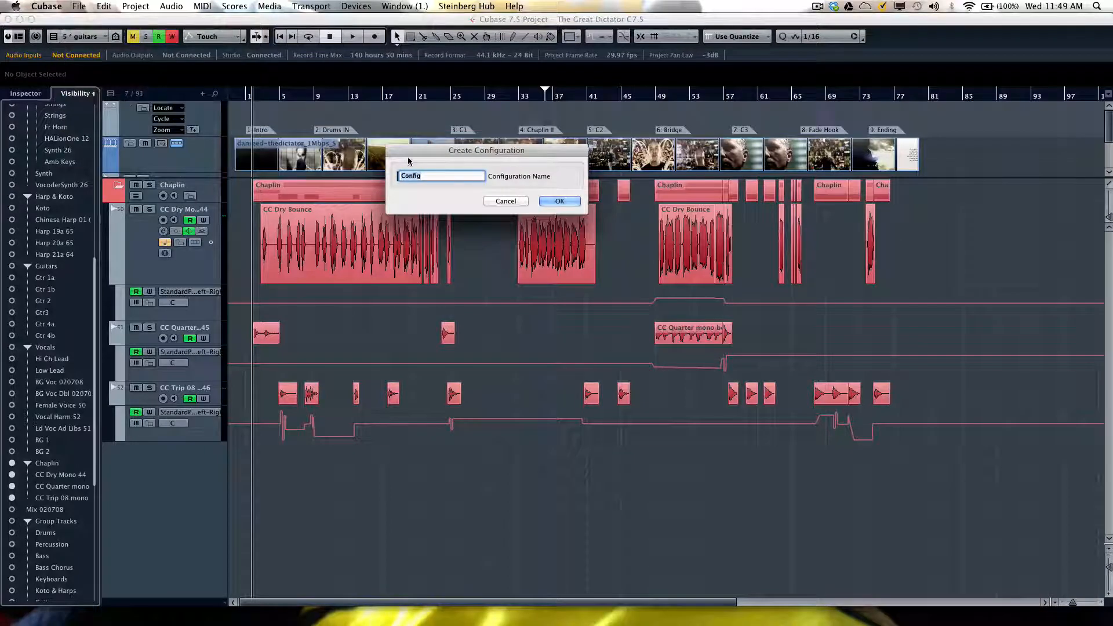
text(voc)
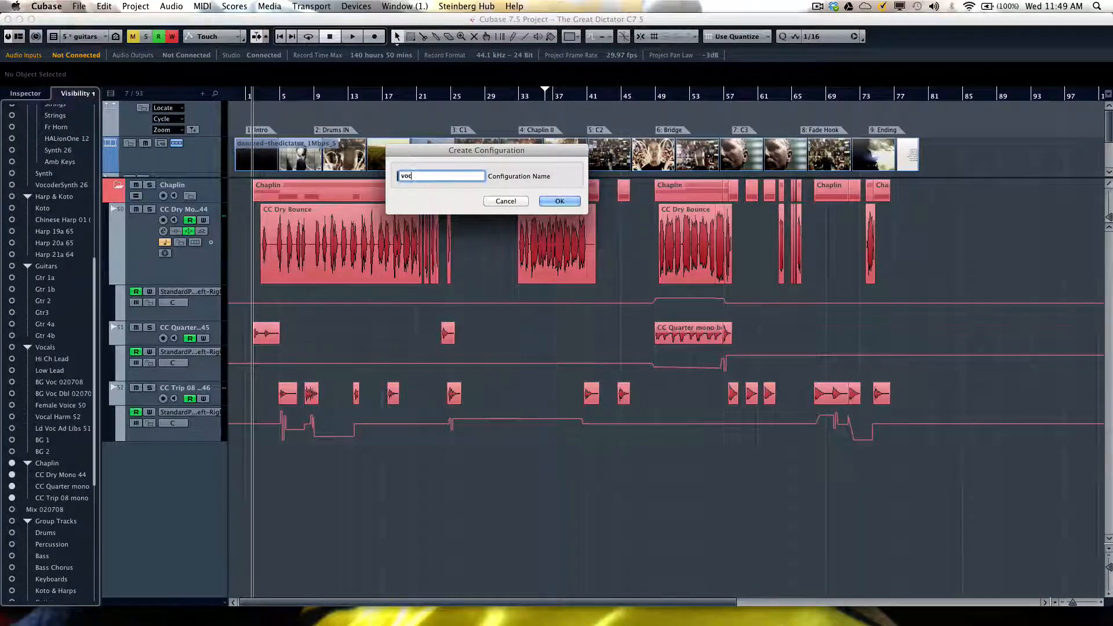
text(als)
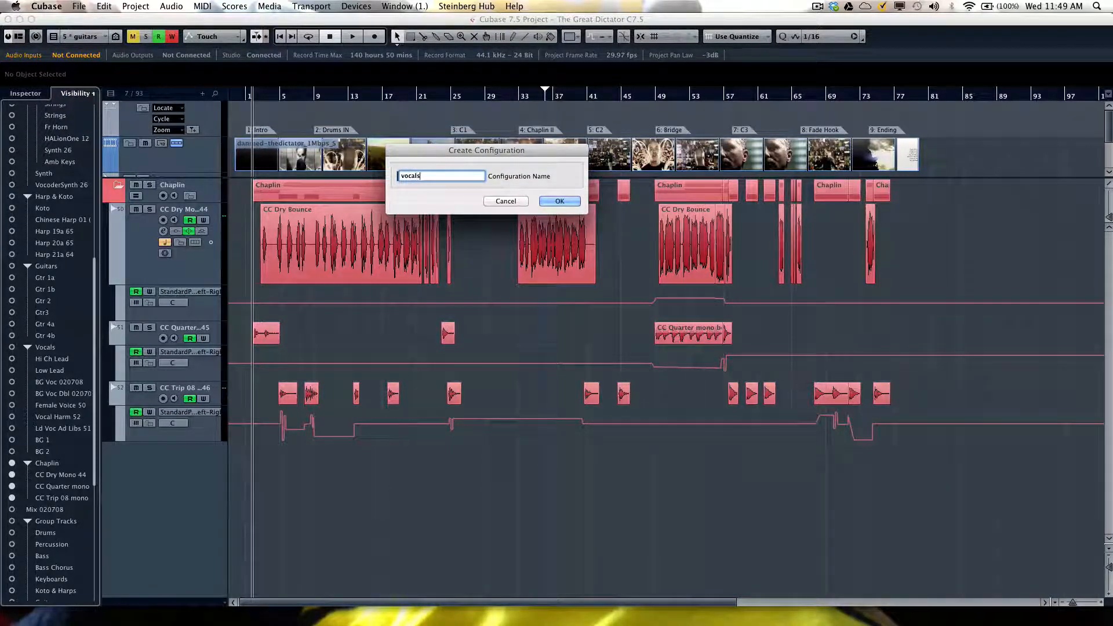
key(Return)
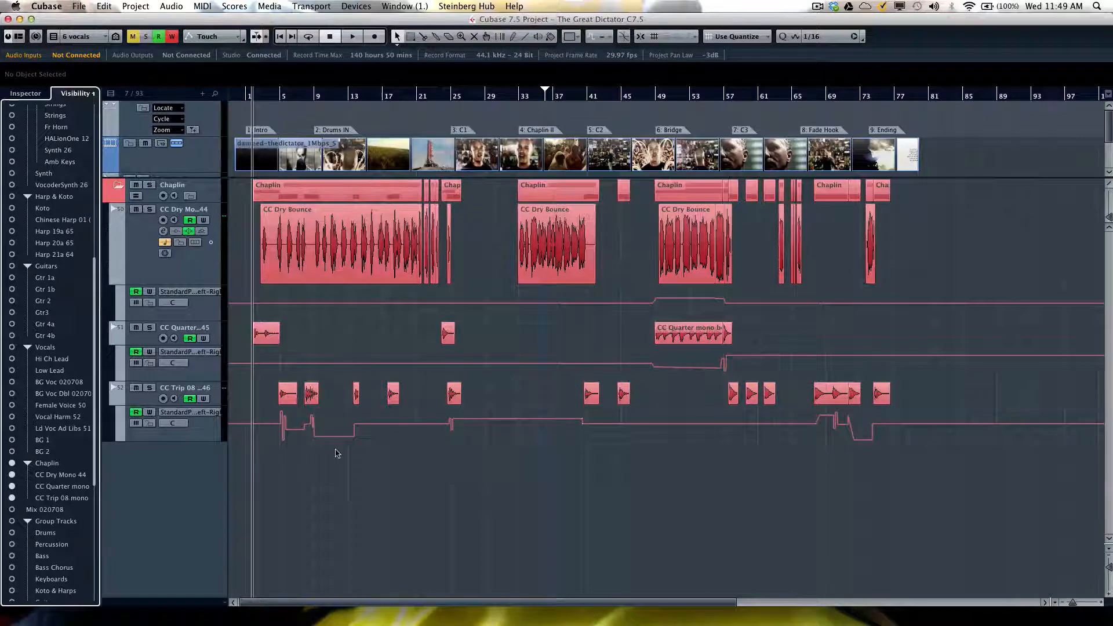
Recall the saved visibility configurations in turn: bass, world, keys, bass again and finally drums
scroll(42, 137, up, 3)
click(70, 37)
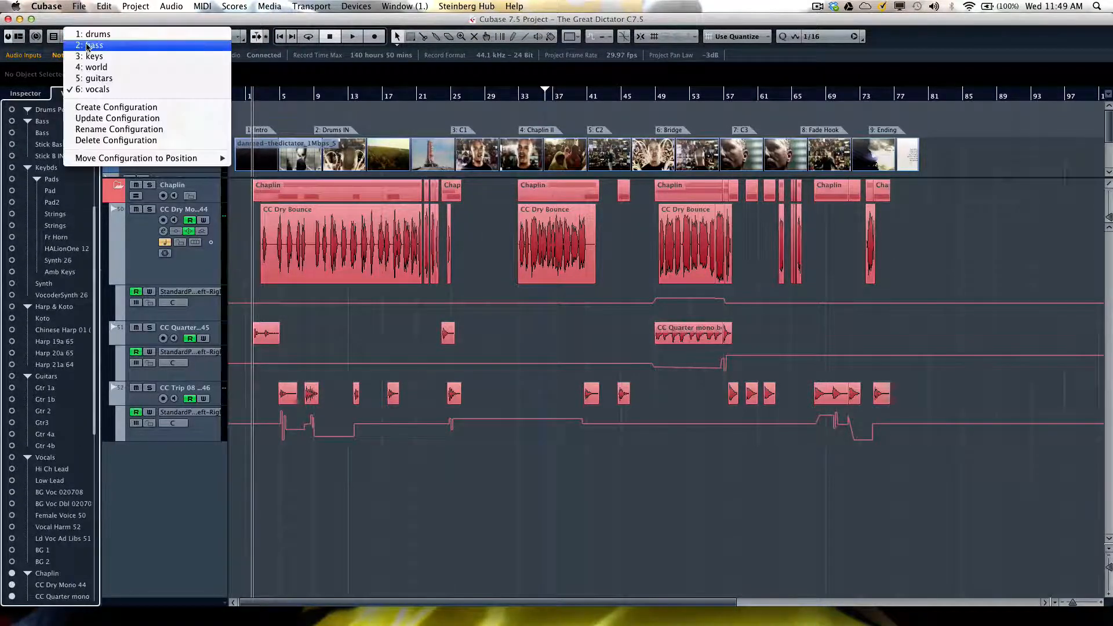
click(87, 45)
click(81, 36)
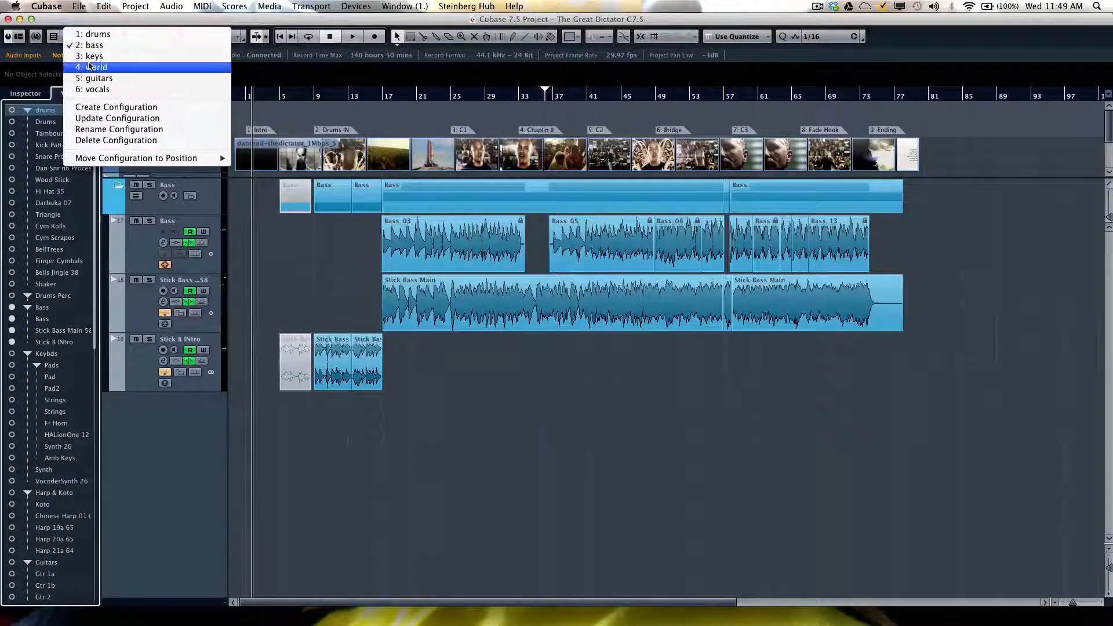
click(89, 67)
click(86, 36)
click(88, 56)
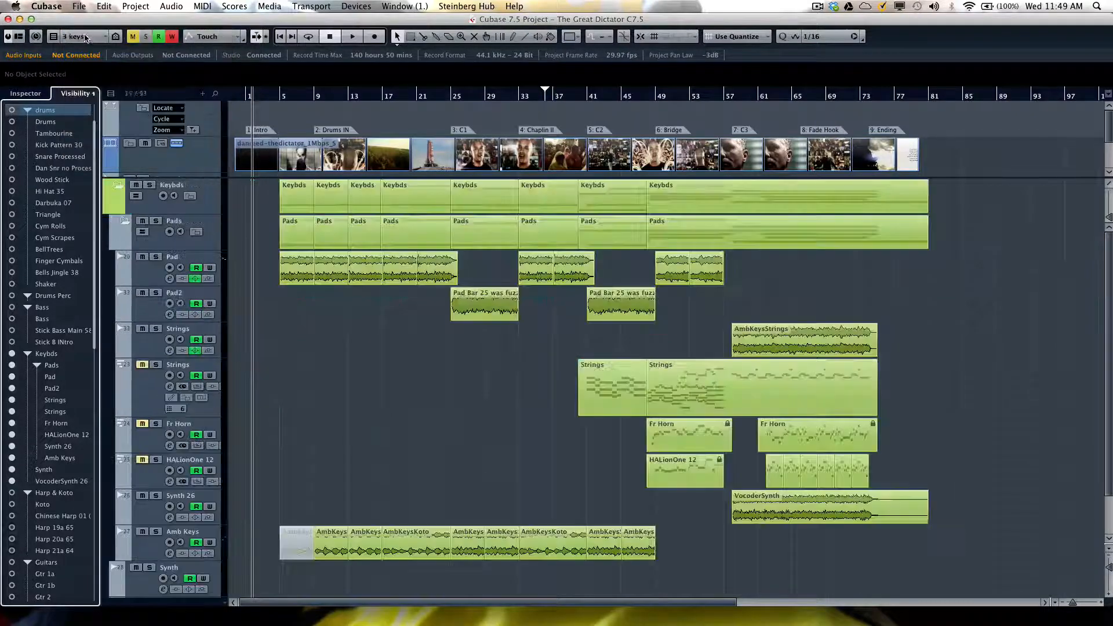
click(87, 36)
click(88, 43)
click(87, 37)
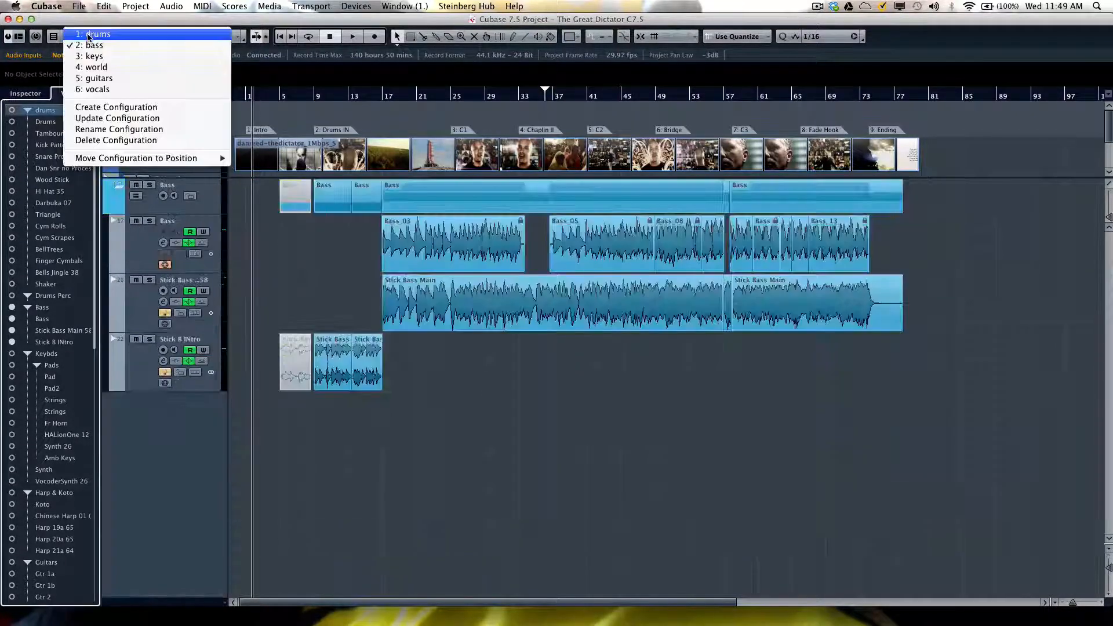
click(92, 35)
click(96, 38)
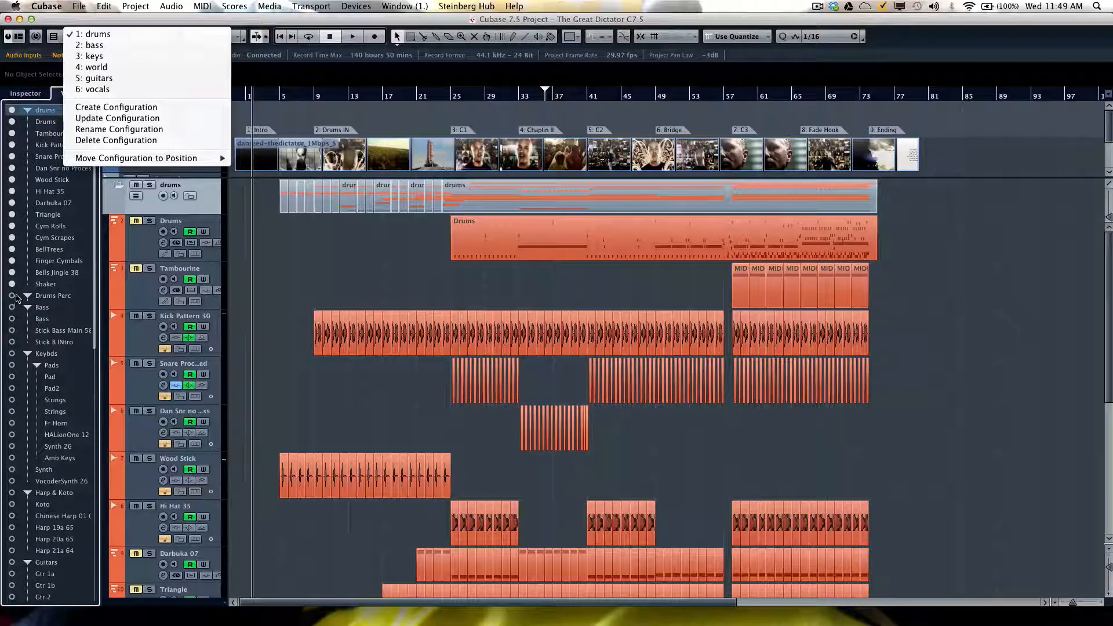
click(11, 303)
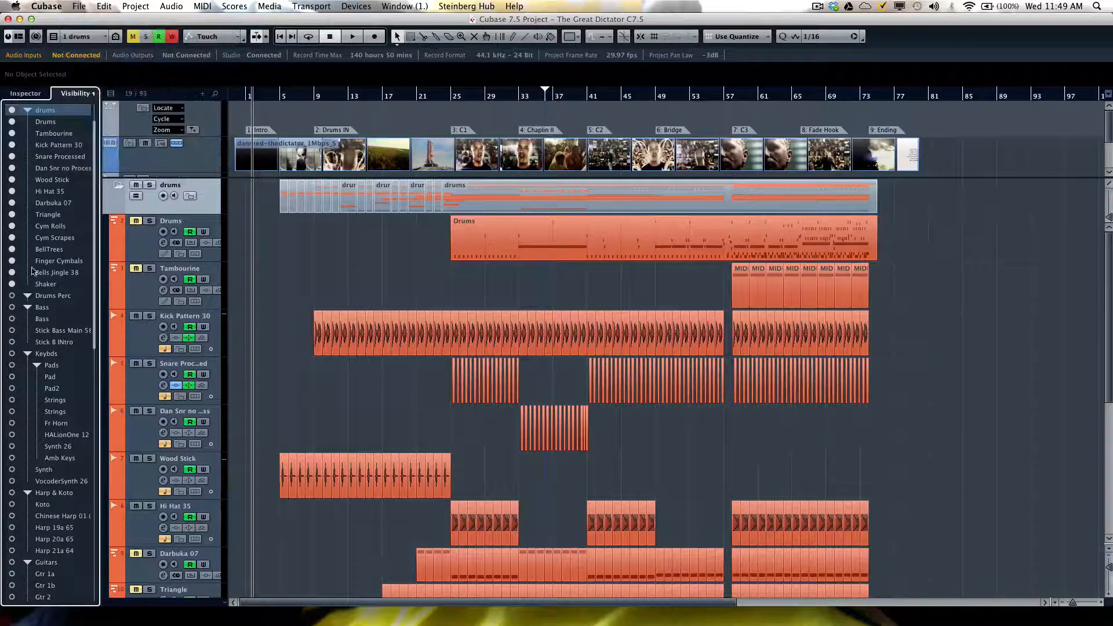
Hide the Marker and Video tracks, leaving only the drums folder and its tracks shown
scroll(39, 242, up, 3)
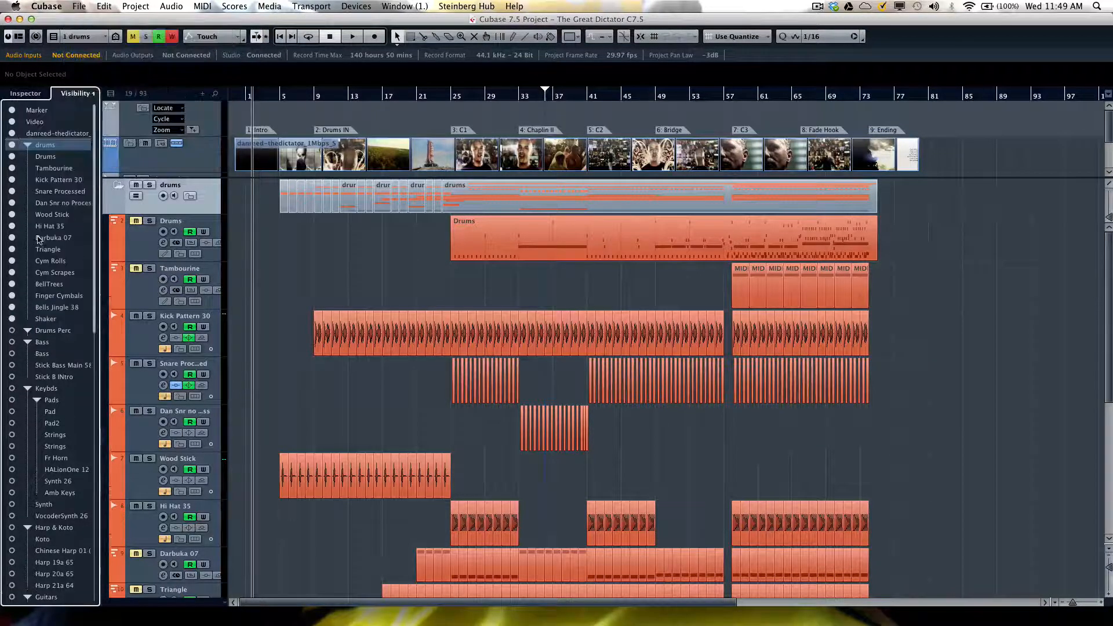
alt+click(13, 112)
click(12, 144)
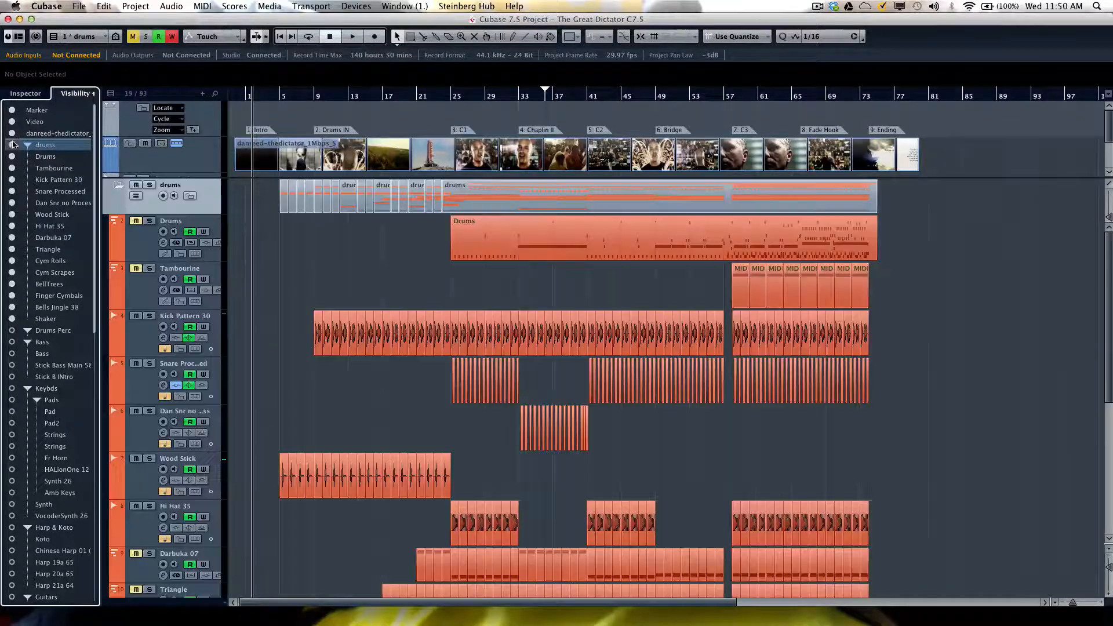
click(13, 120)
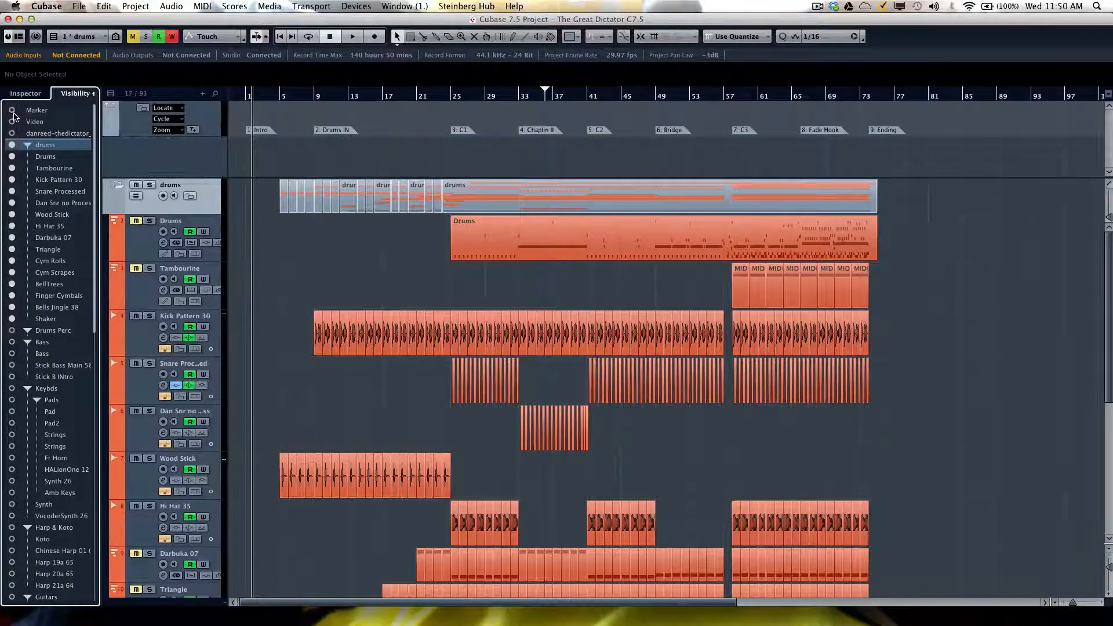
click(12, 110)
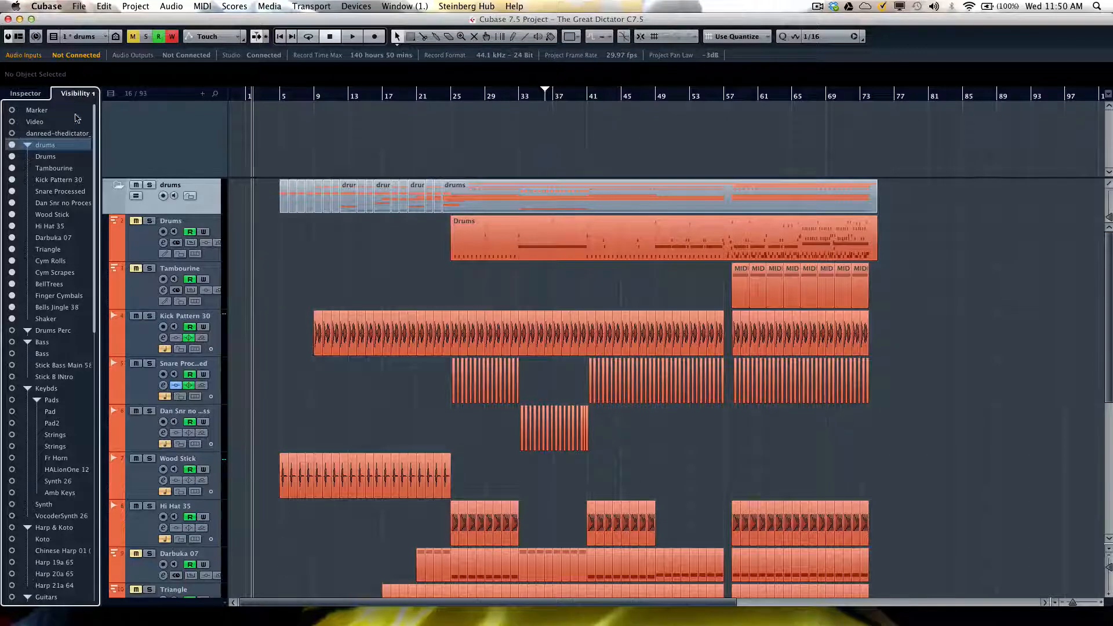
Update the drums visibility configuration with the current track visibility
click(85, 38)
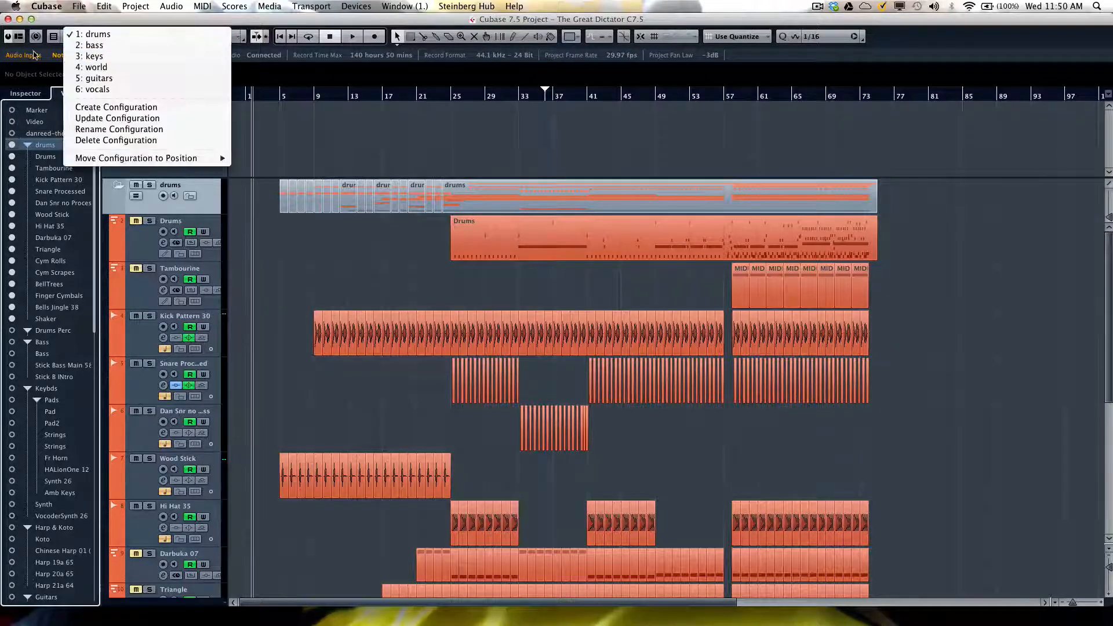
click(264, 101)
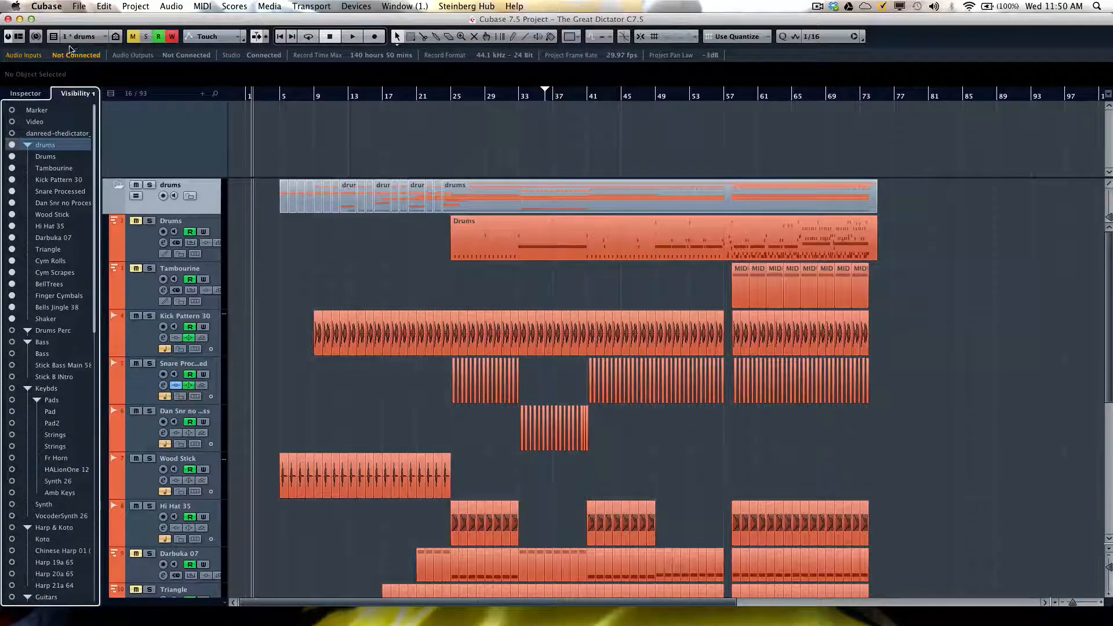
click(90, 38)
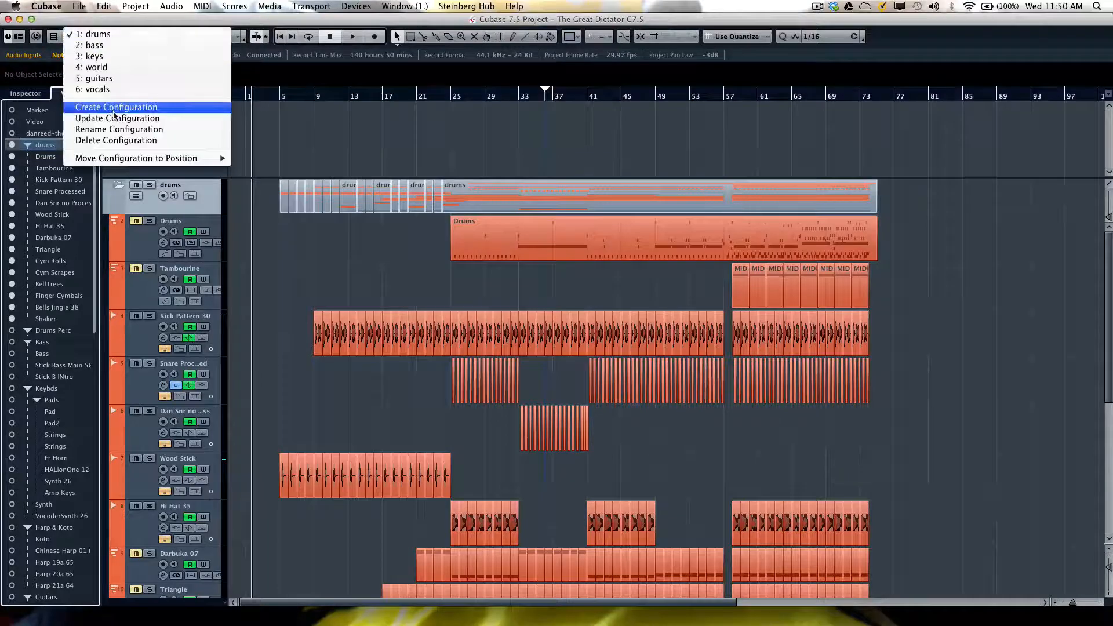
click(116, 120)
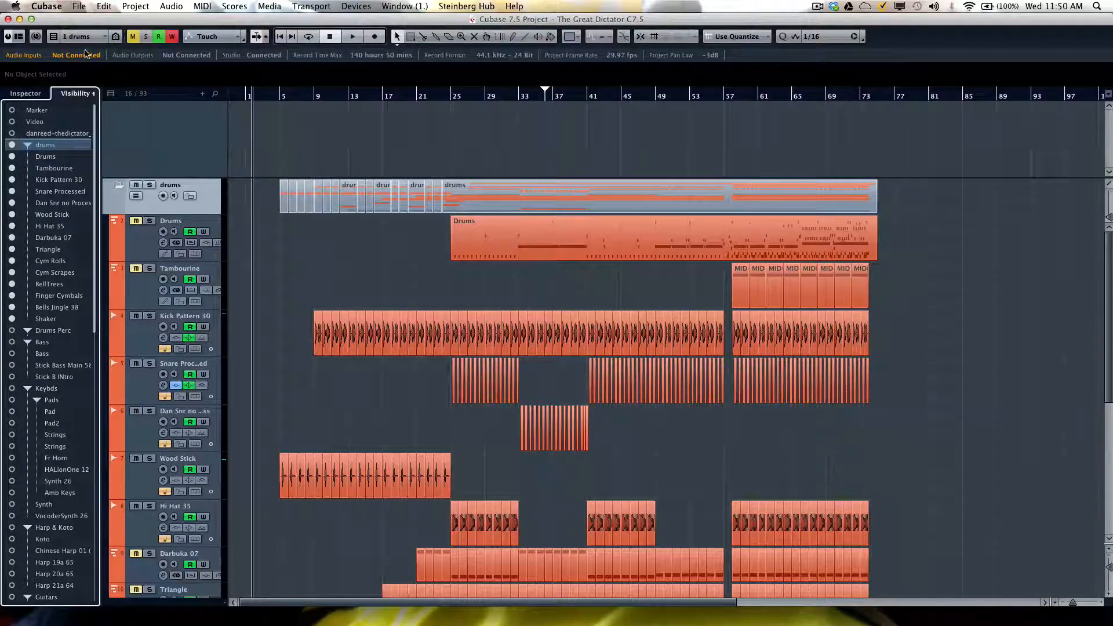
Look up the Visibility Configuration commands under Channel & Track Visibility in the Key Commands, without assigning any
click(90, 38)
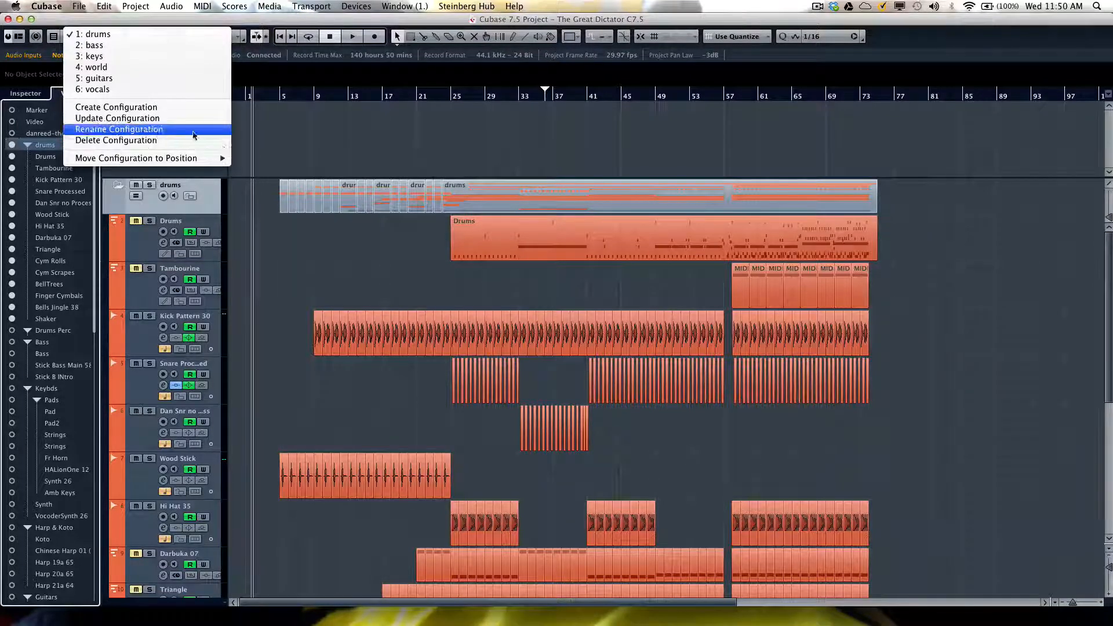
click(283, 126)
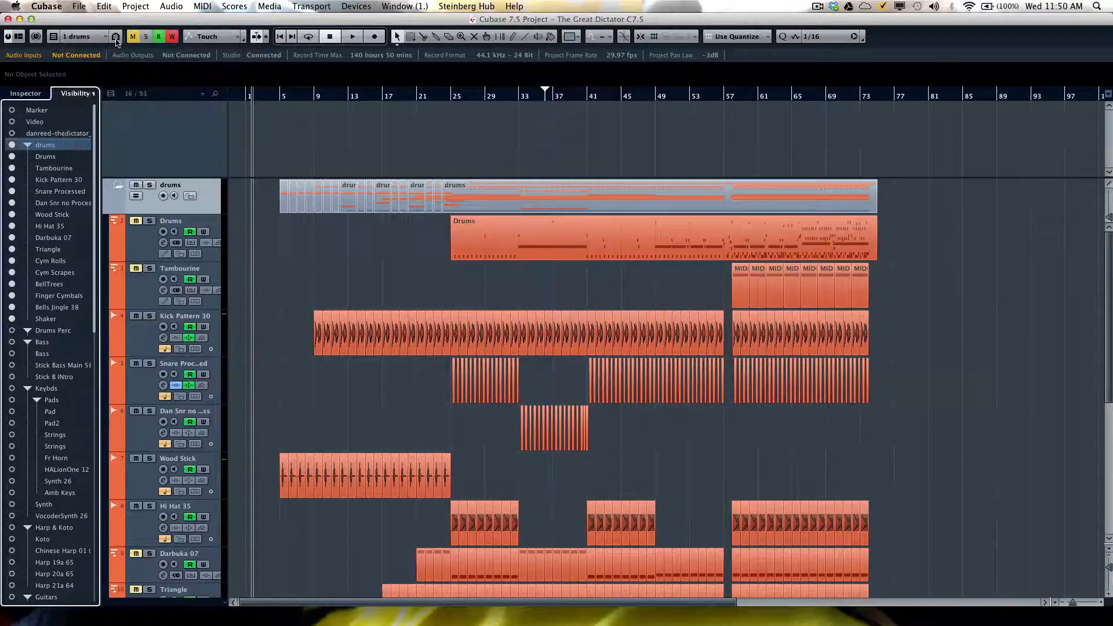
click(75, 5)
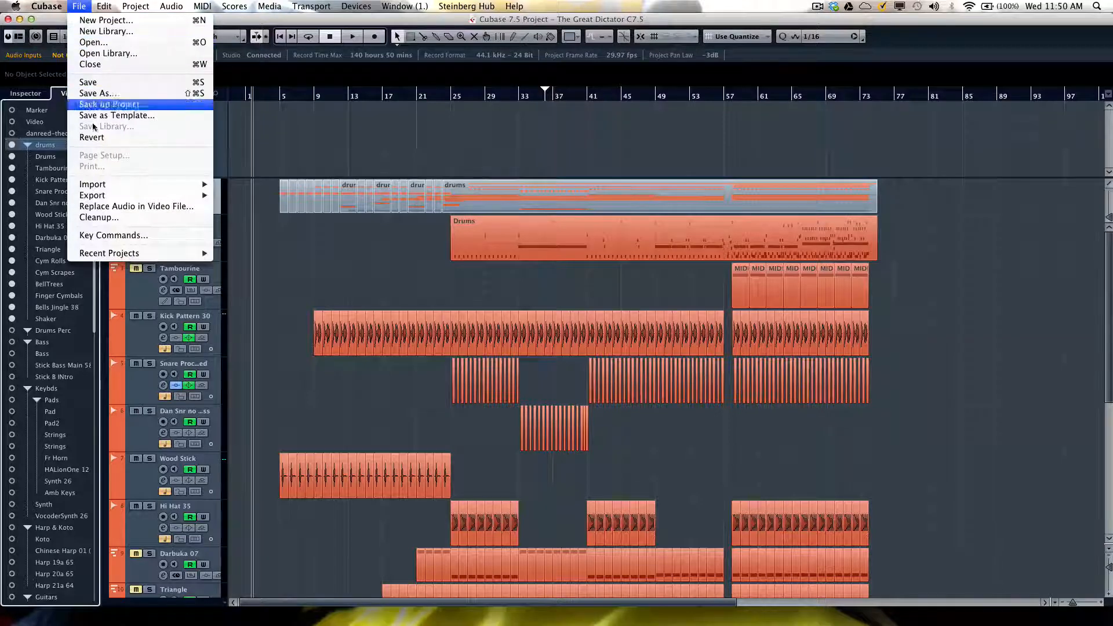
click(113, 235)
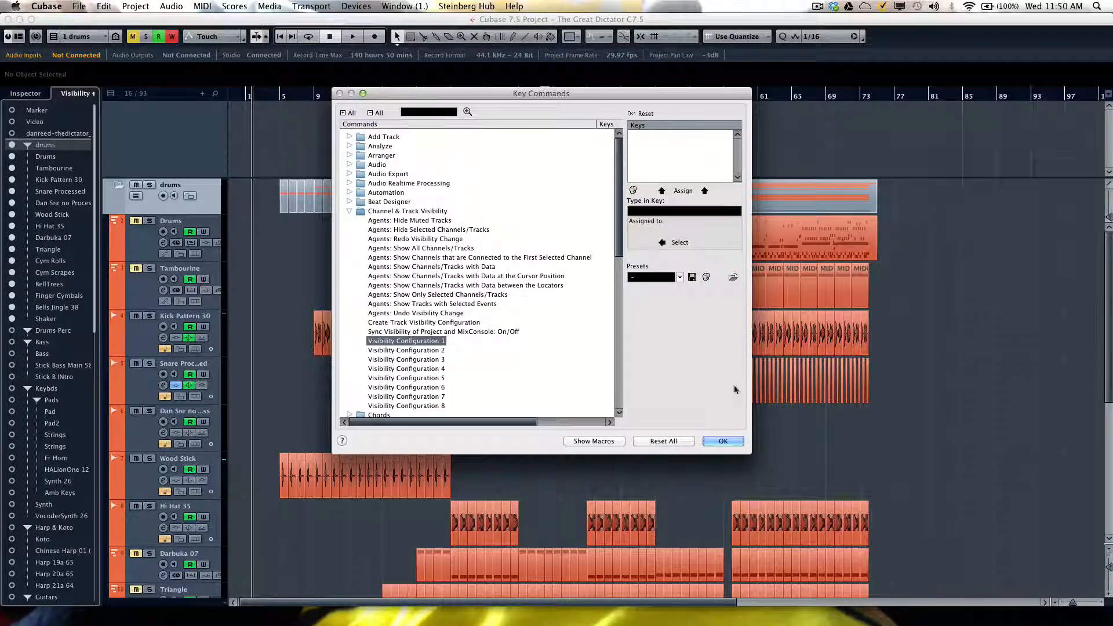
click(723, 441)
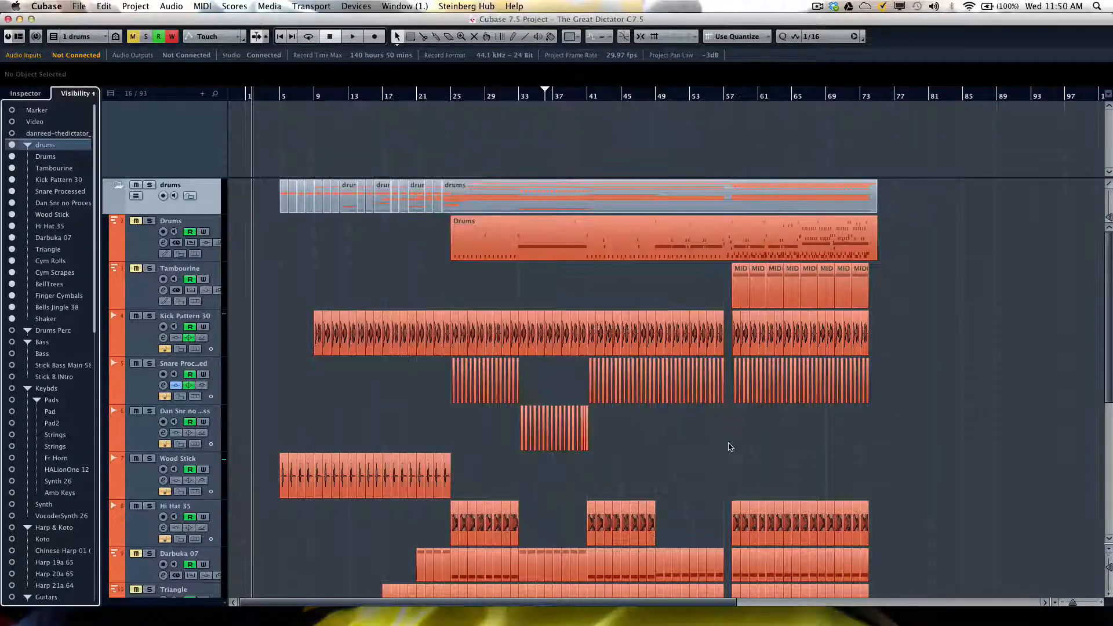
Show all tracks in the project, including the Marker and Video tracks
click(116, 37)
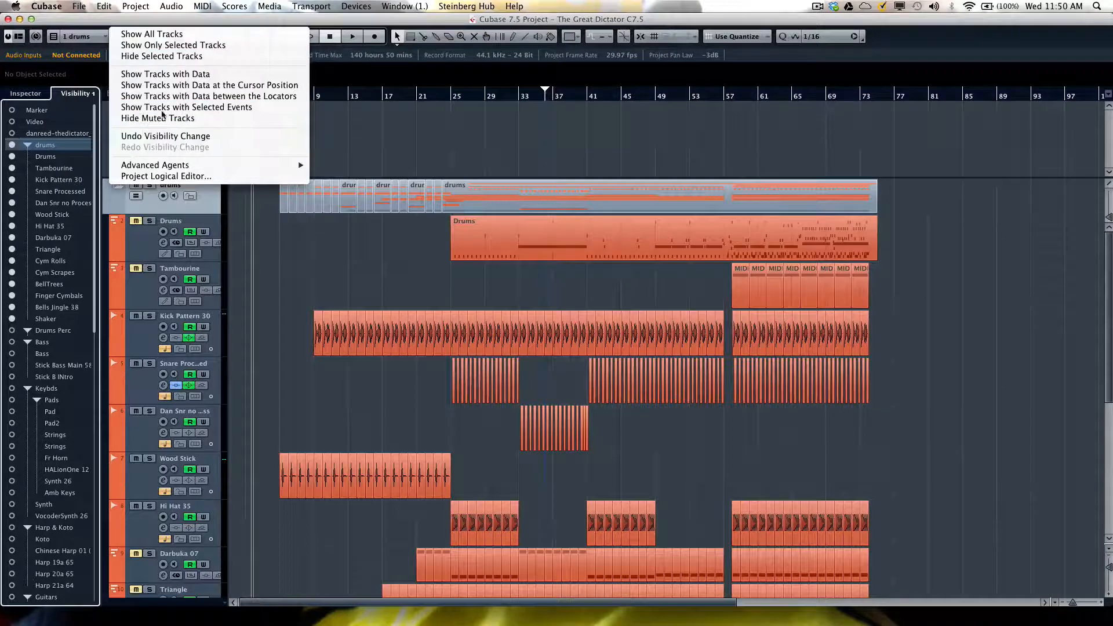
click(161, 35)
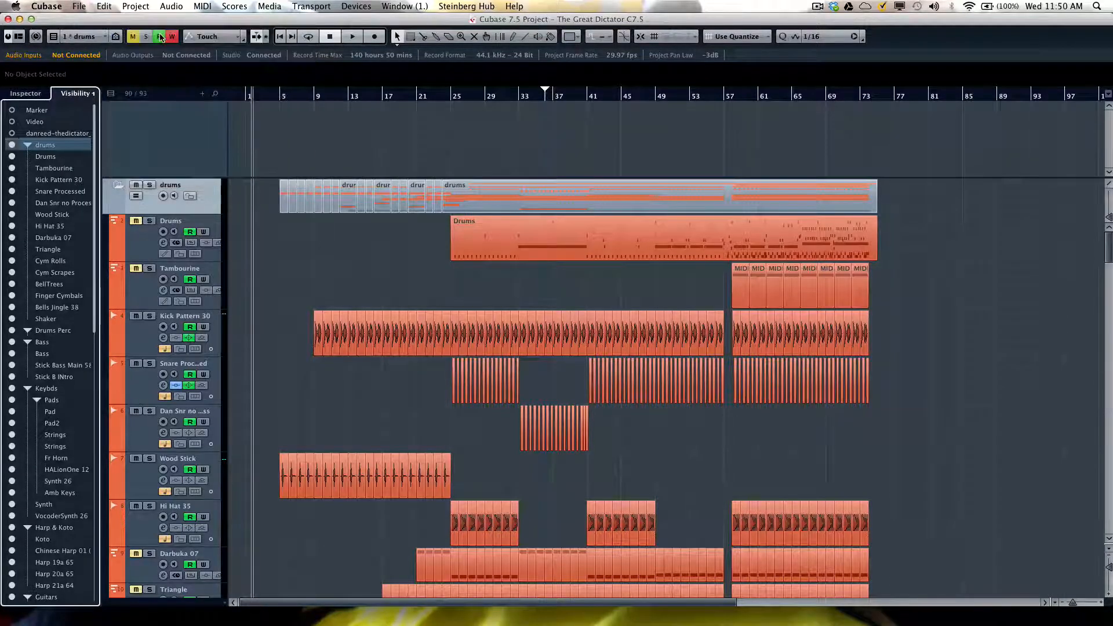
click(12, 110)
click(12, 121)
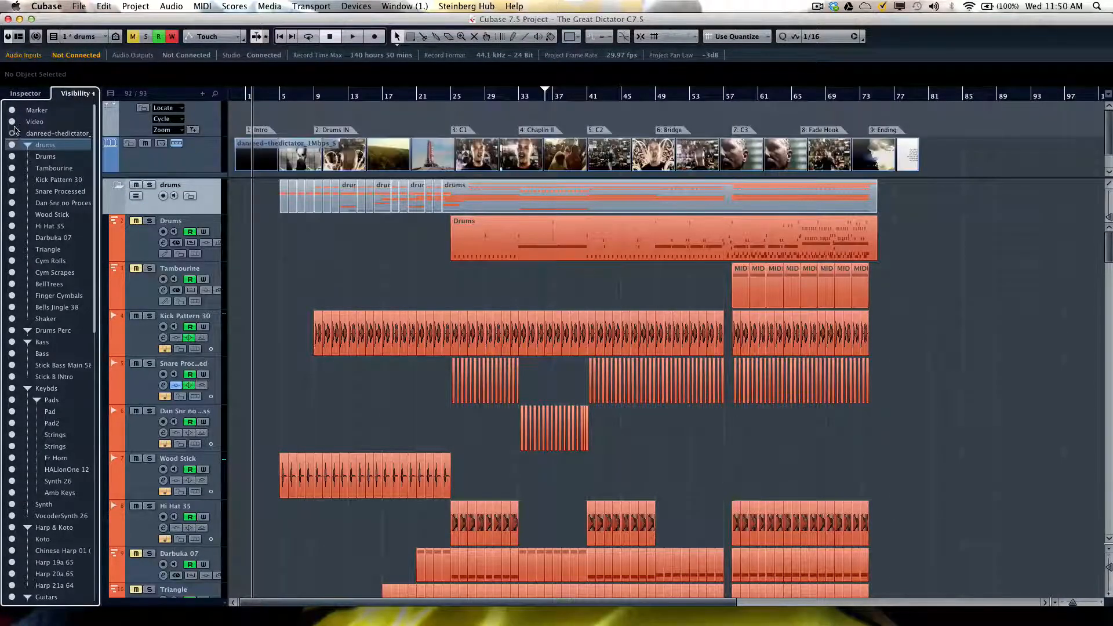
Save the full track view as a visibility configuration named all, and move it to position 1
click(83, 41)
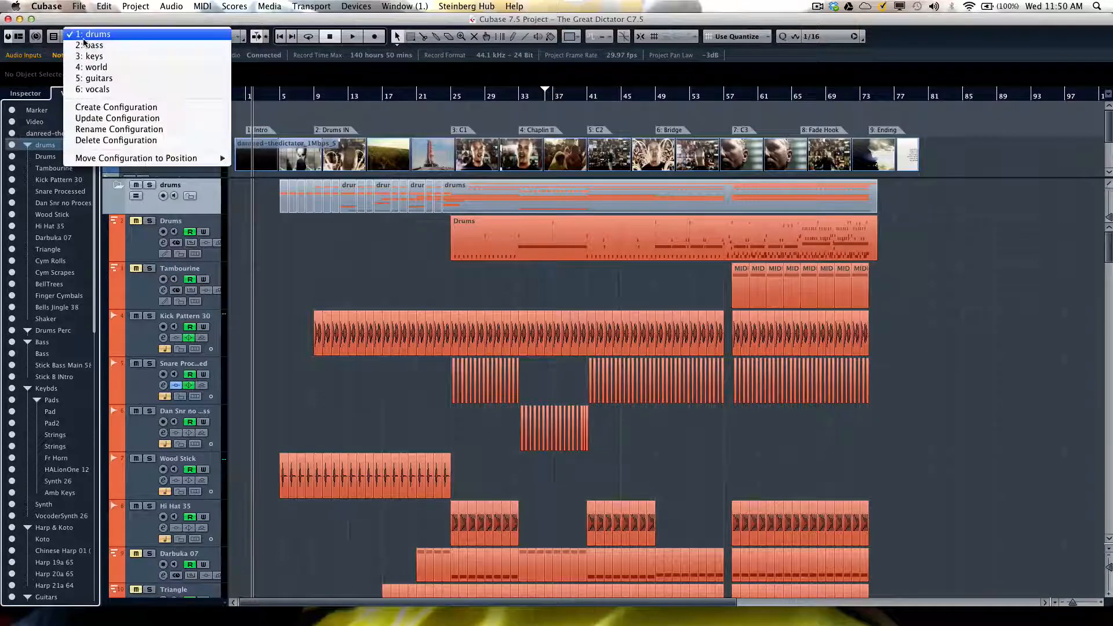
click(99, 110)
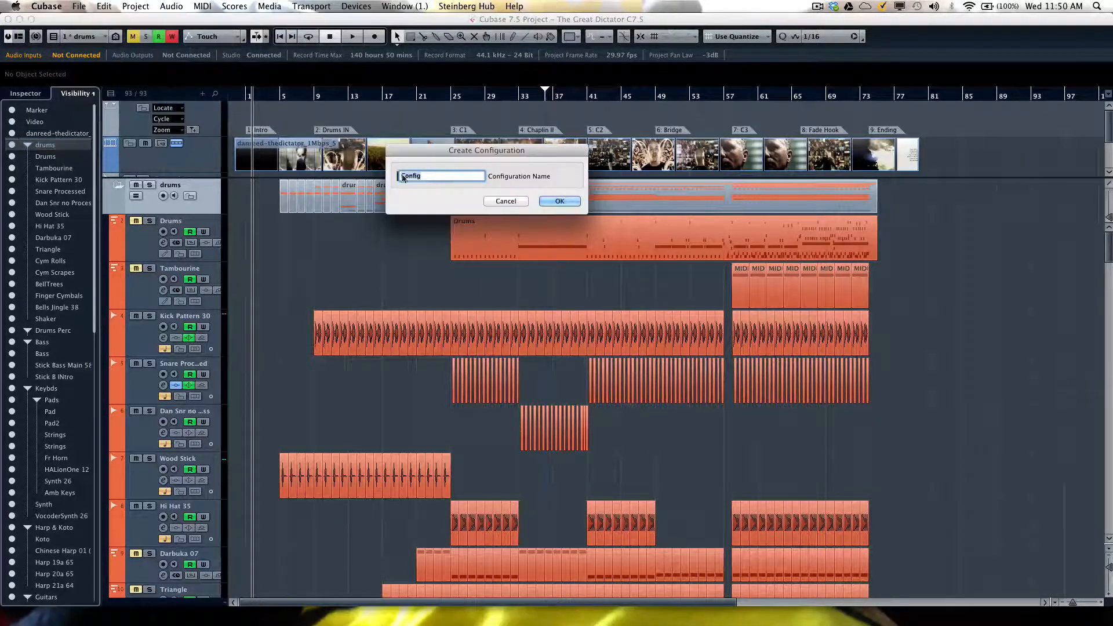
text(all)
key(Return)
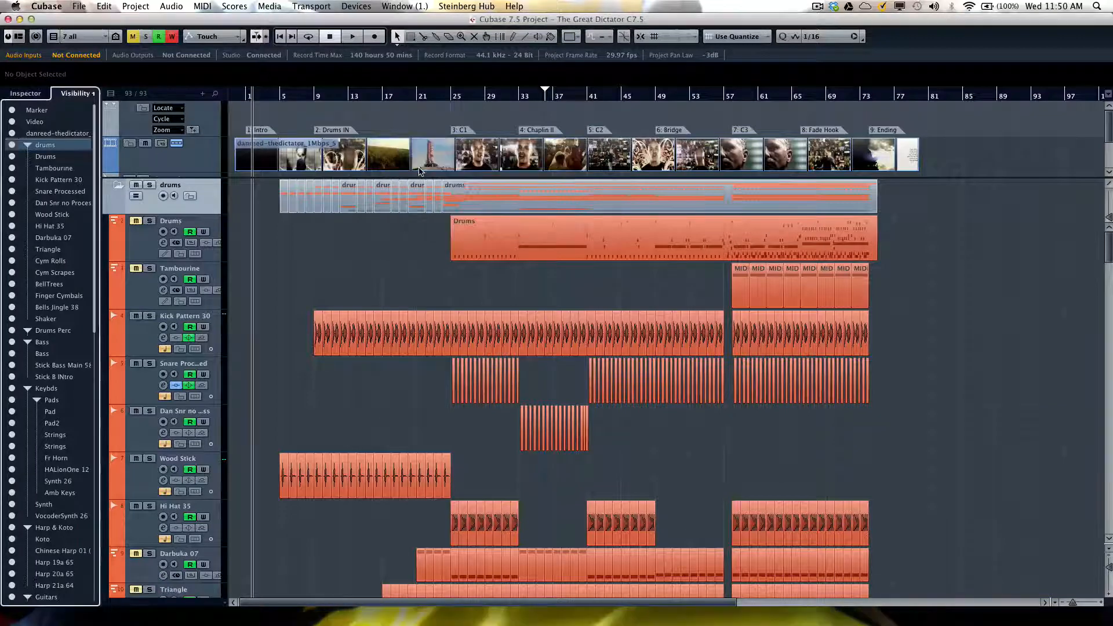
click(94, 39)
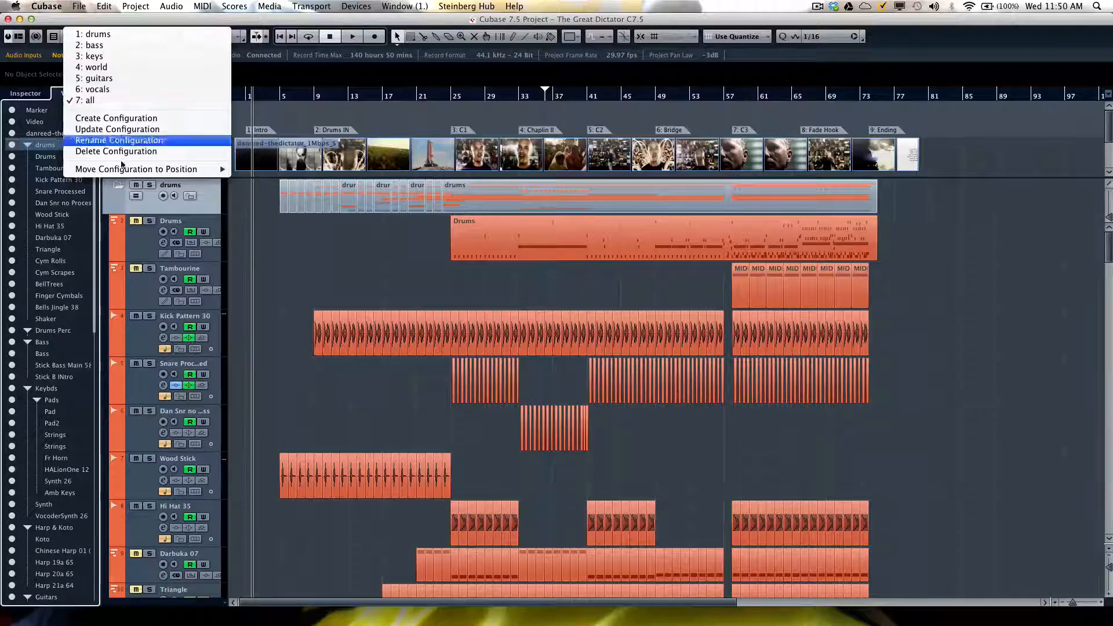
mouse_move(122, 169)
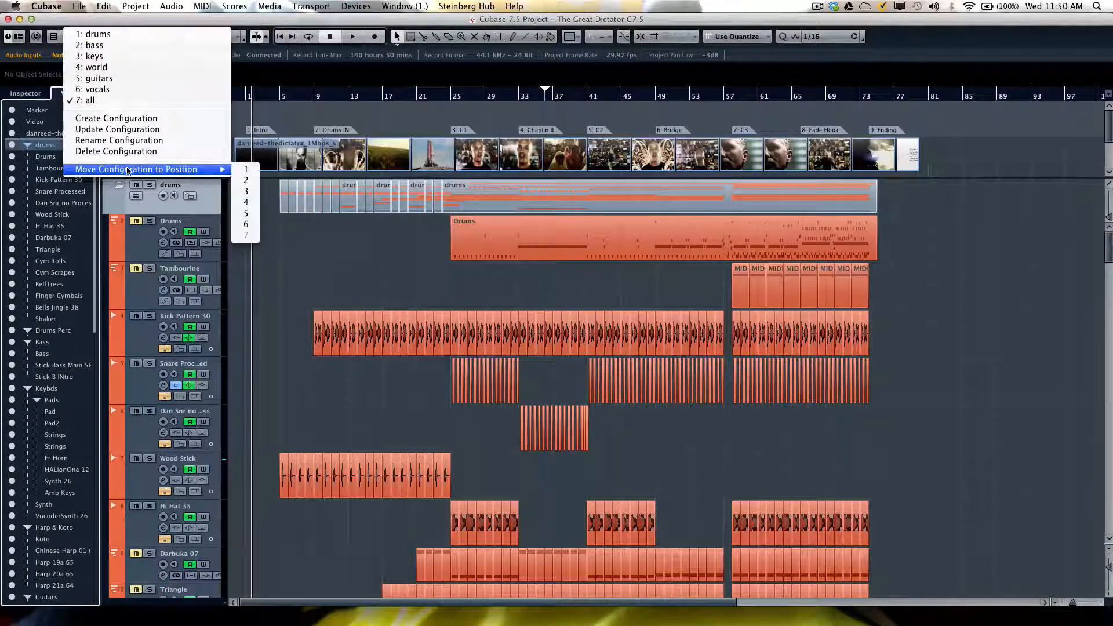
click(250, 173)
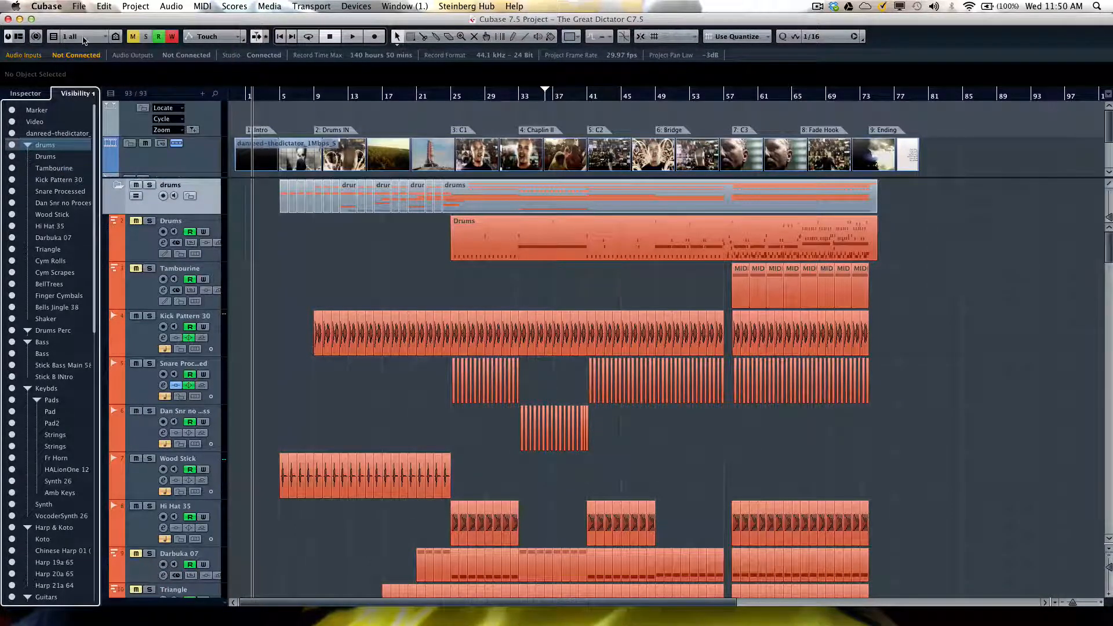
Recall the reordered visibility configurations in turn: drums, bass, keys and finally bass again
click(84, 36)
click(87, 47)
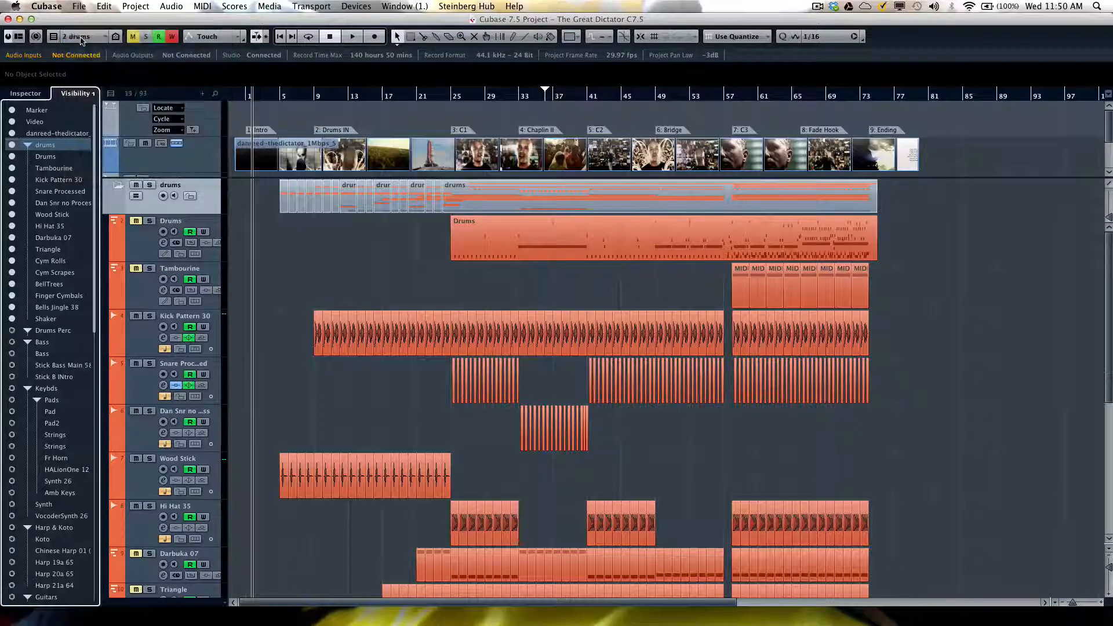
click(84, 36)
click(87, 56)
click(82, 38)
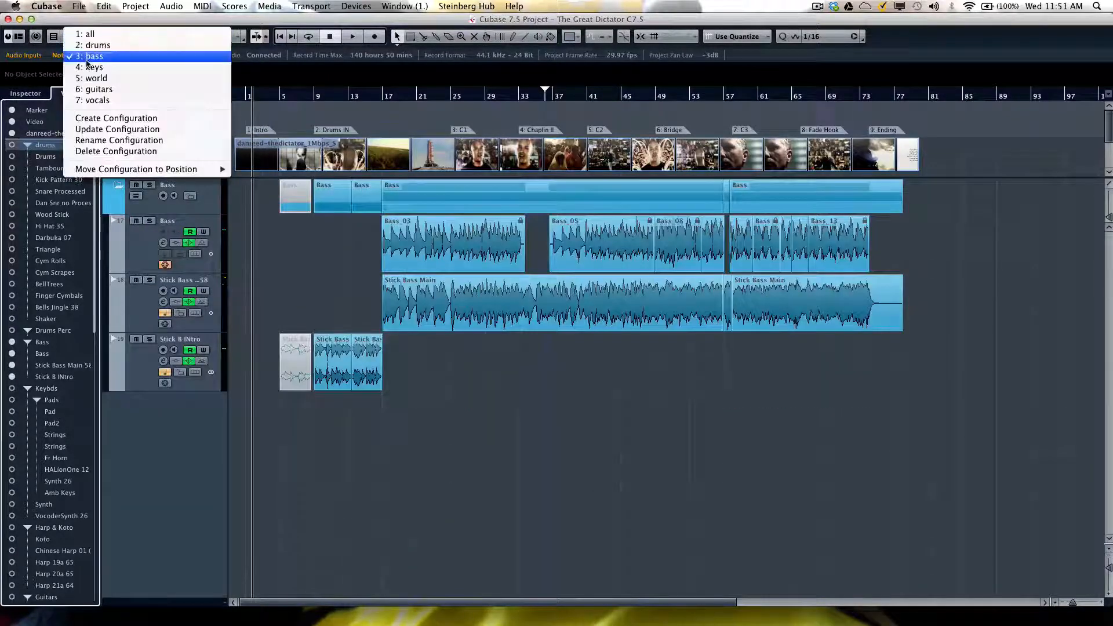
click(88, 57)
click(84, 36)
click(90, 67)
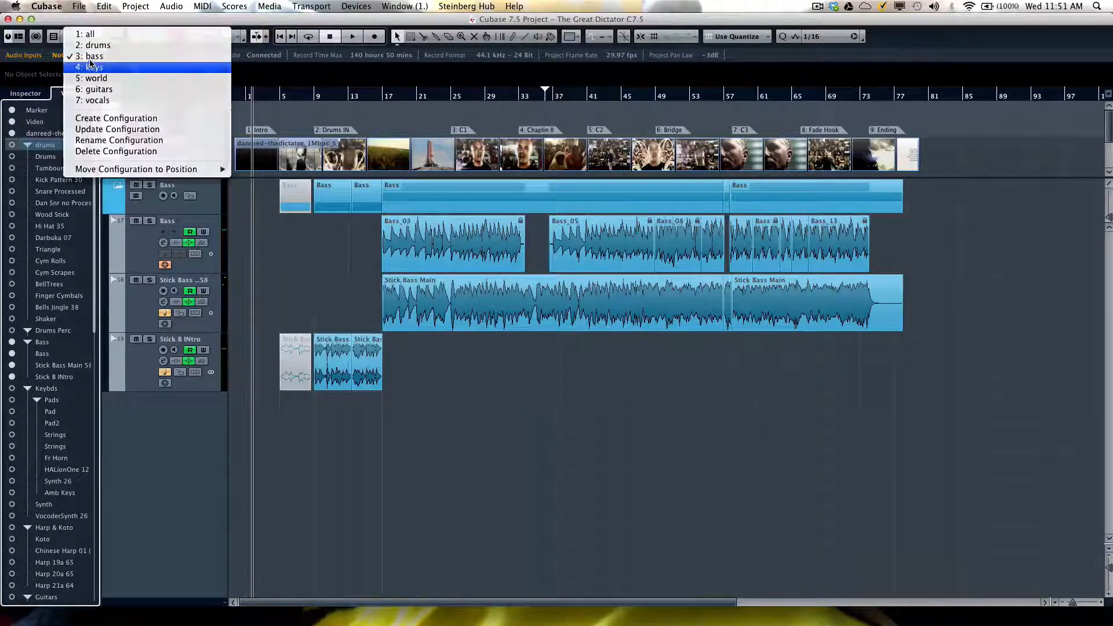
click(84, 36)
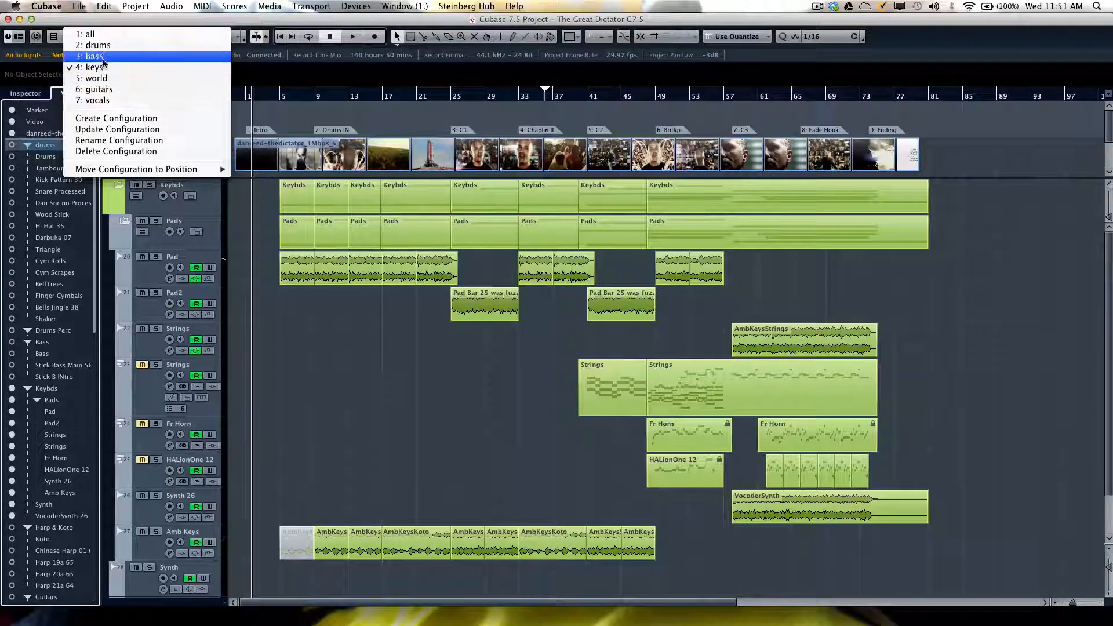
click(90, 57)
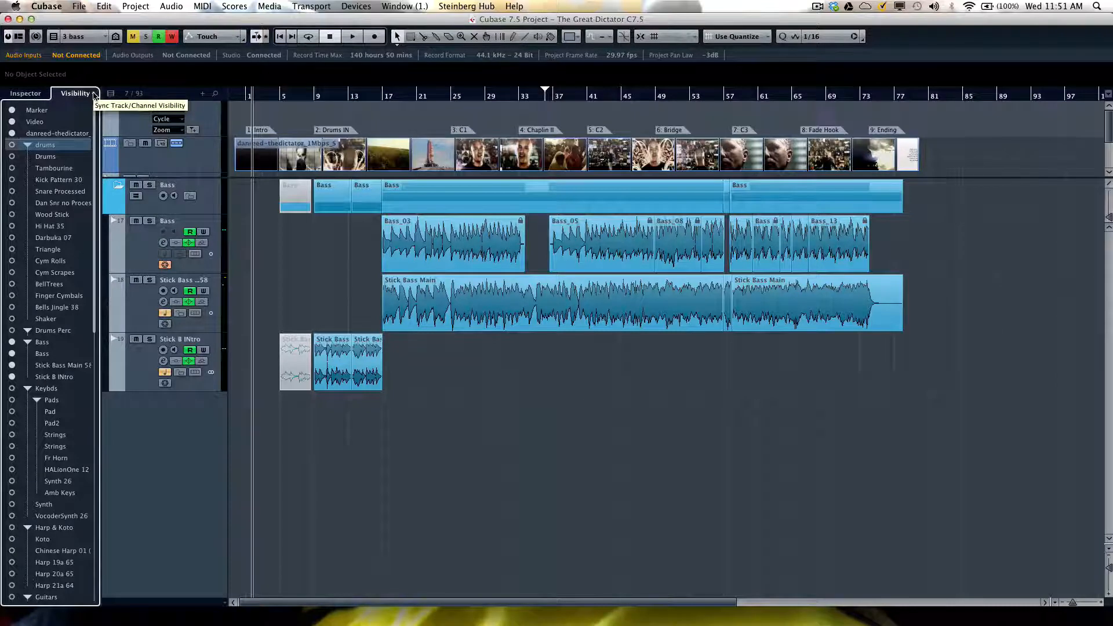
Check the visibility sync setting between the project and MixConsole, and view the bass configuration's channels in the MixConsole
click(95, 96)
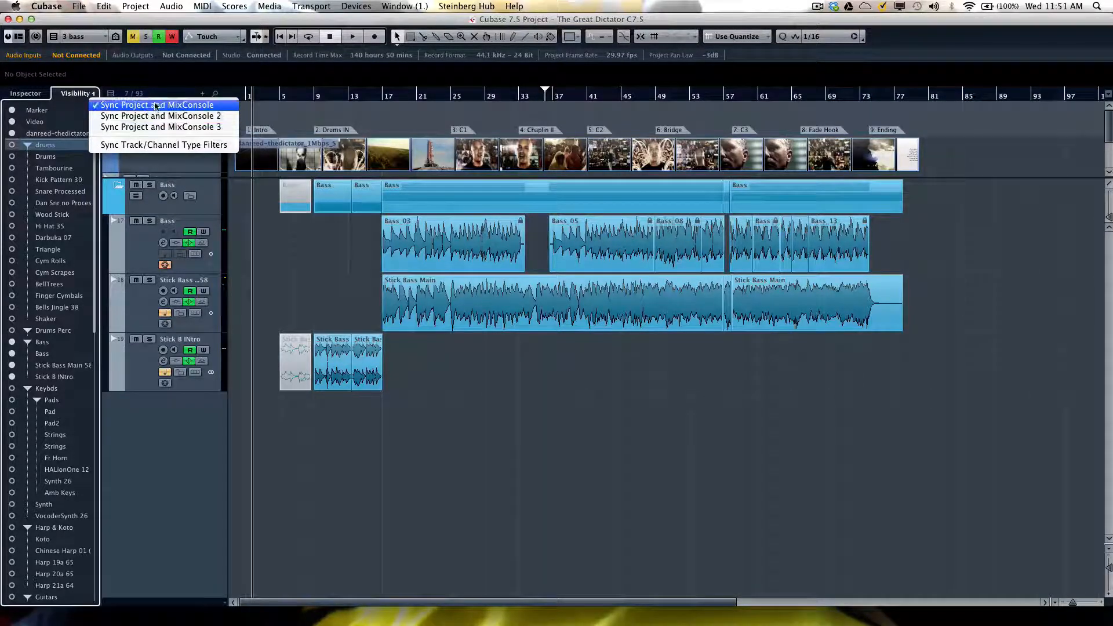
click(311, 246)
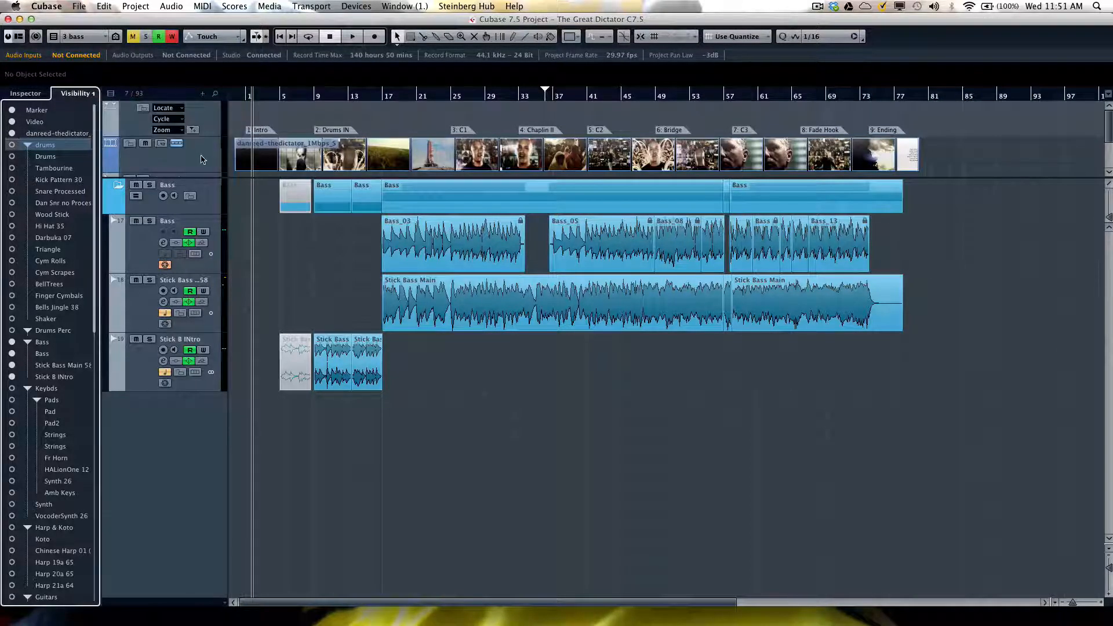
key(F3)
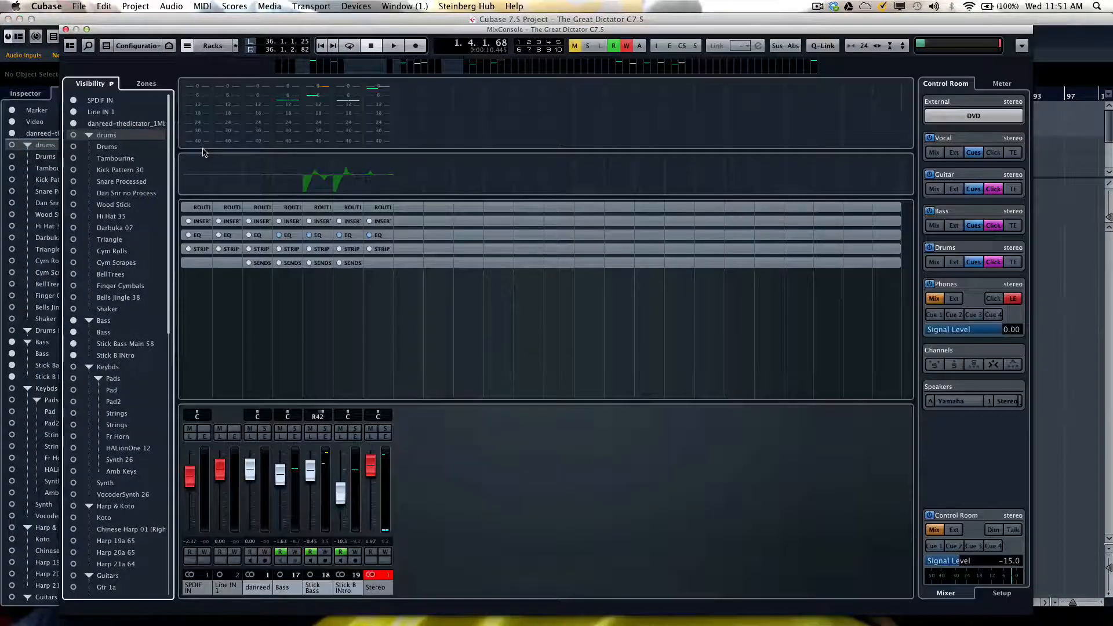
key(F3)
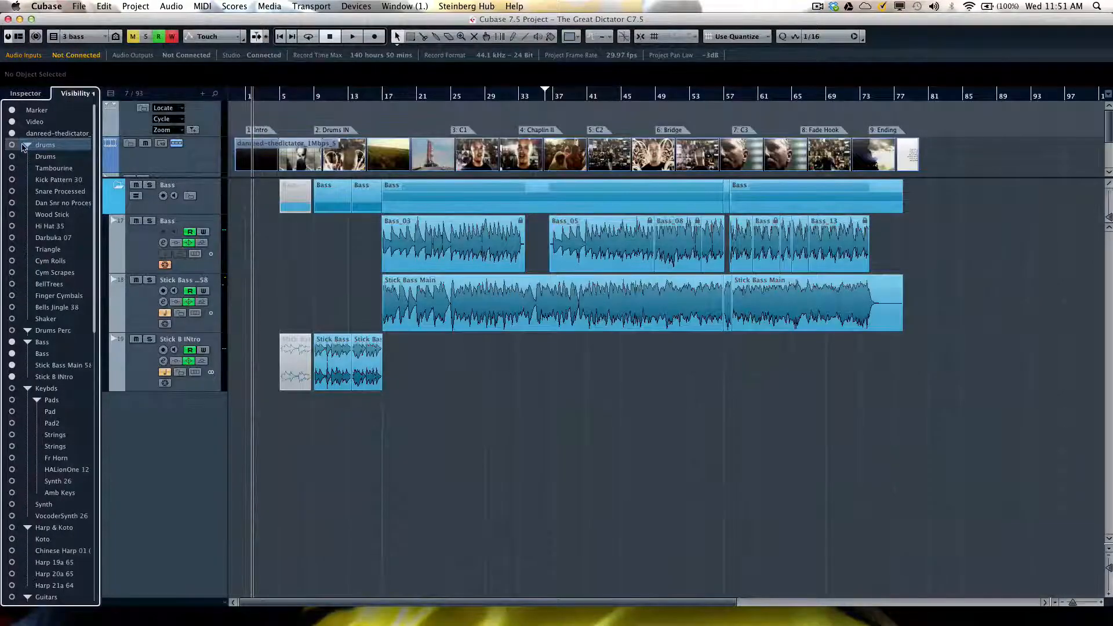
Recall the drums visibility configuration and view its channels in the MixConsole, returning to the project window
click(82, 38)
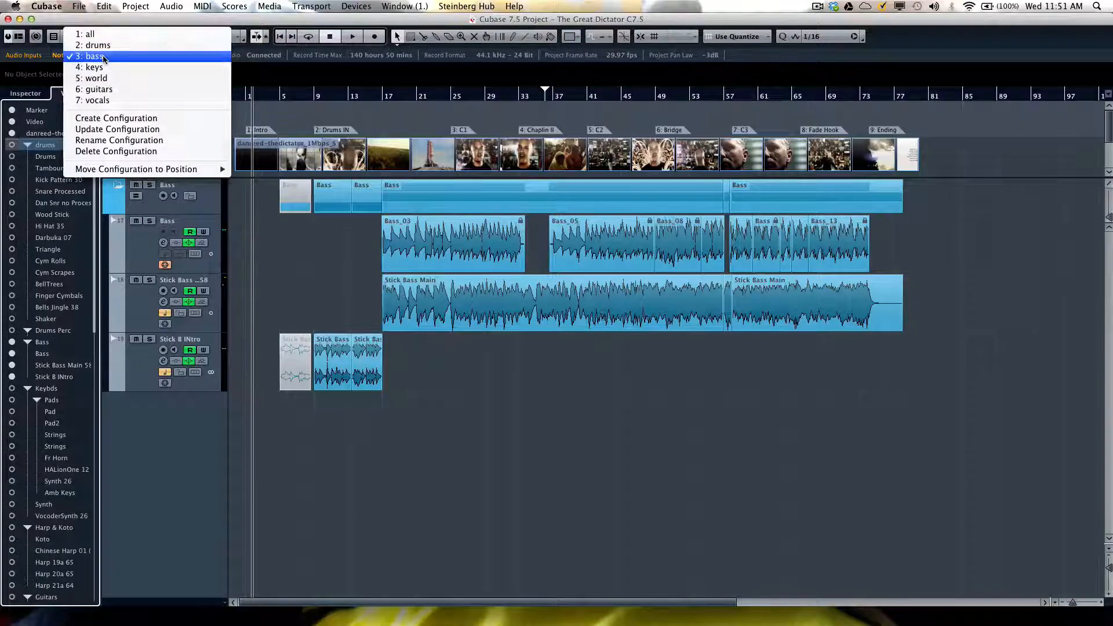
click(96, 45)
key(F3)
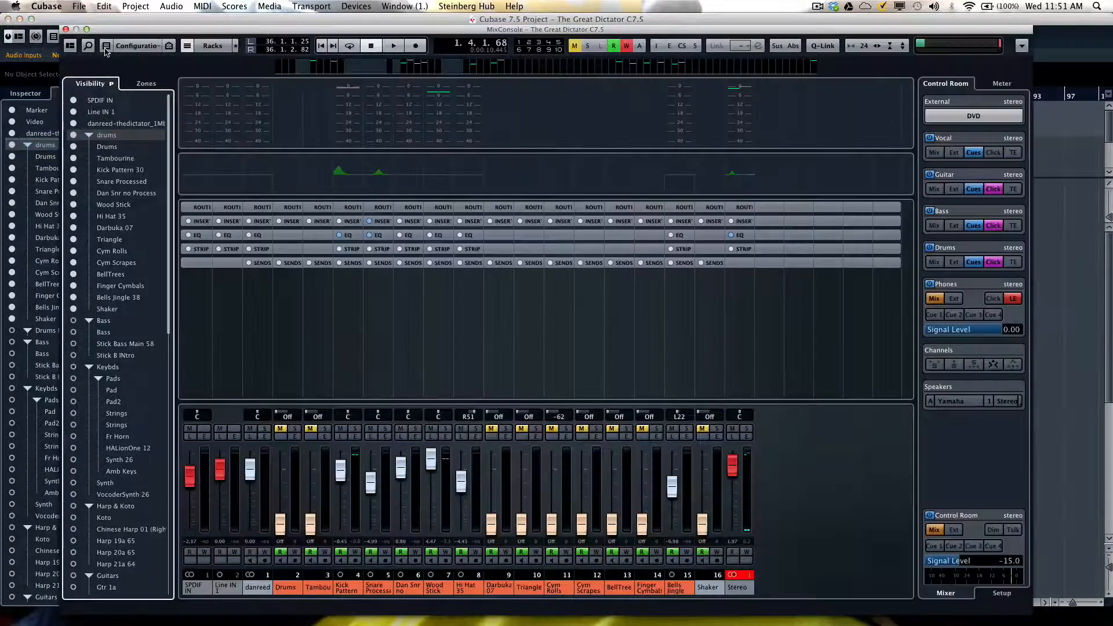
key(F3)
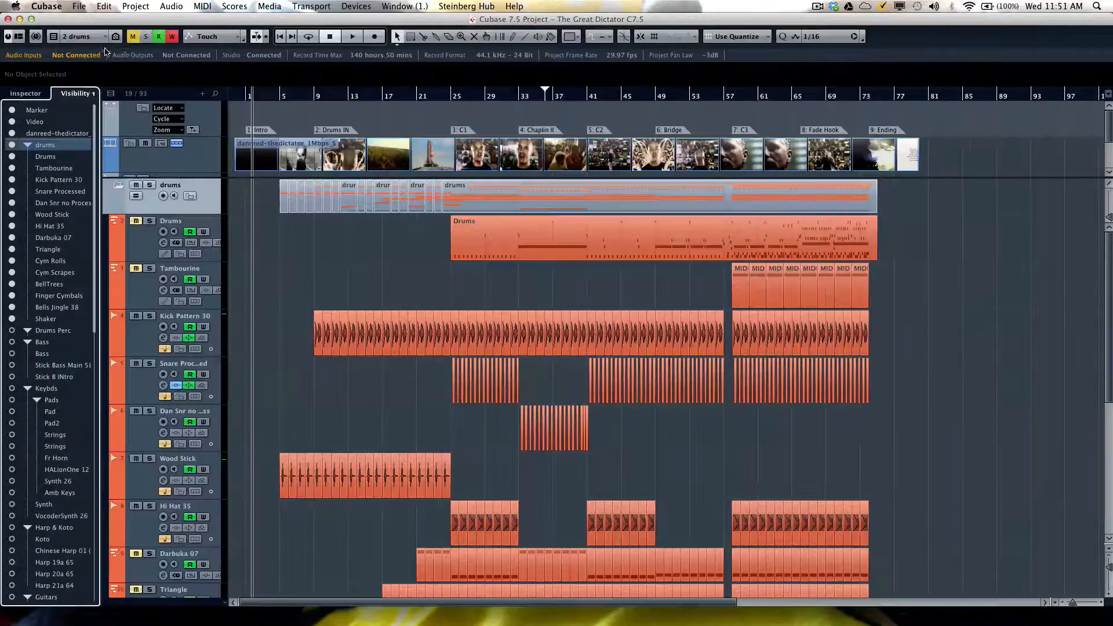
Check the Project and MixConsole visibility sync options, and review the visibility agents that show tracks by their data
click(94, 94)
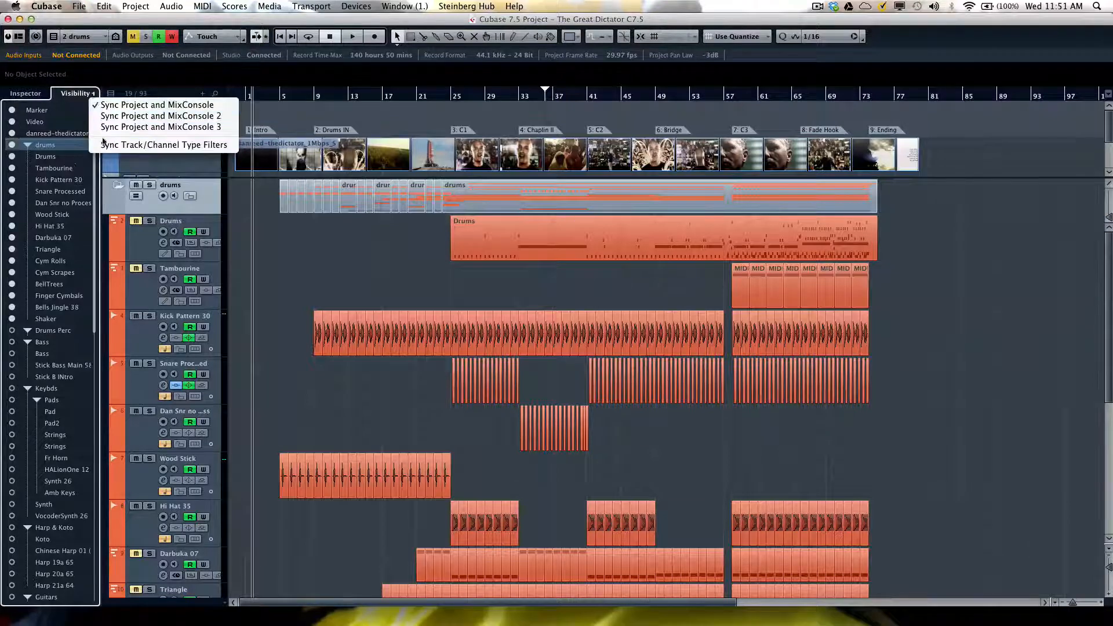
click(80, 43)
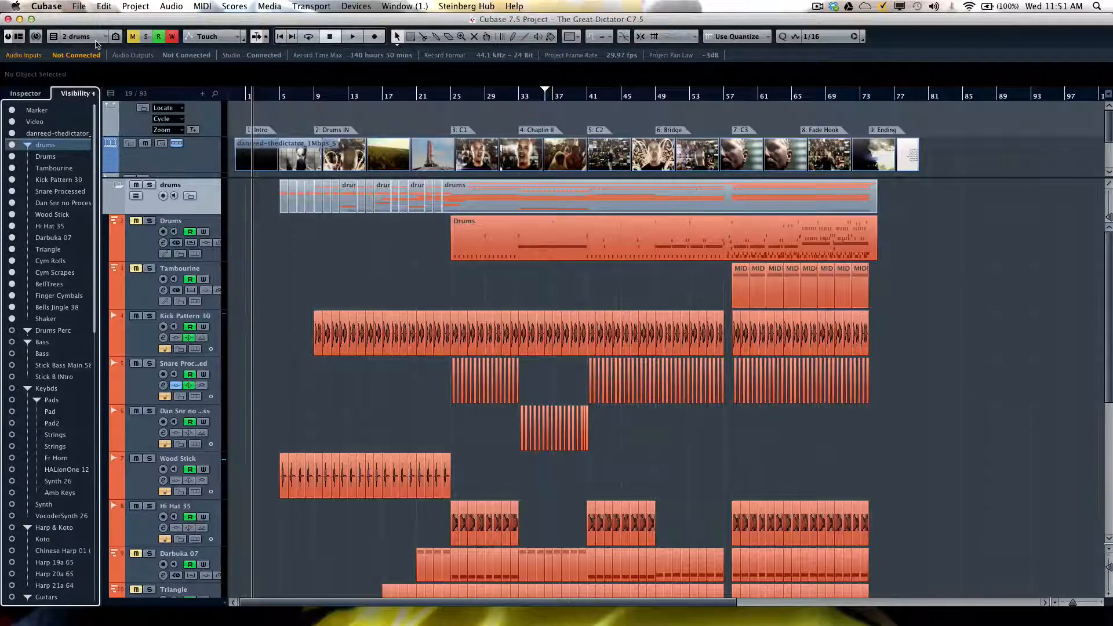
click(115, 38)
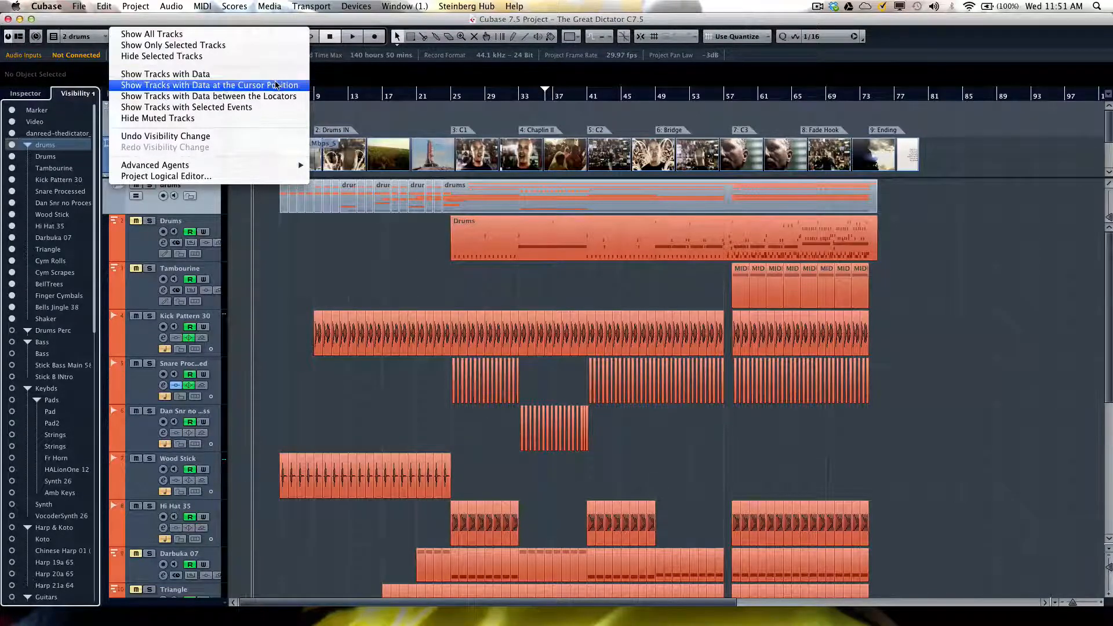
click(350, 92)
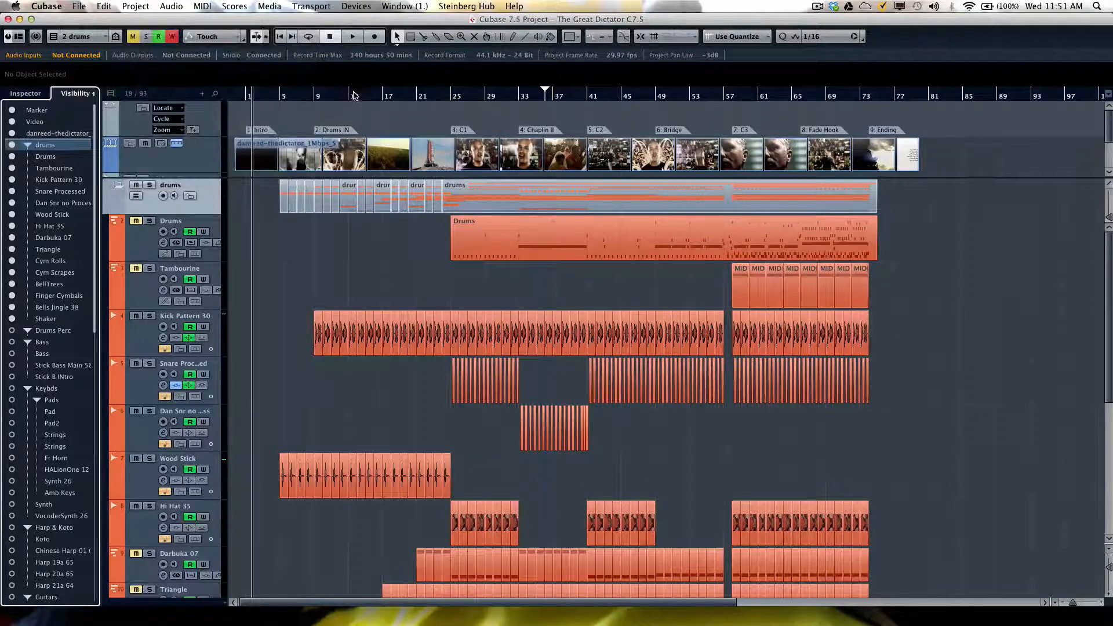
Review the remaining visibility agents, and view the Project Logical Editor's filter and action settings before closing it
click(118, 36)
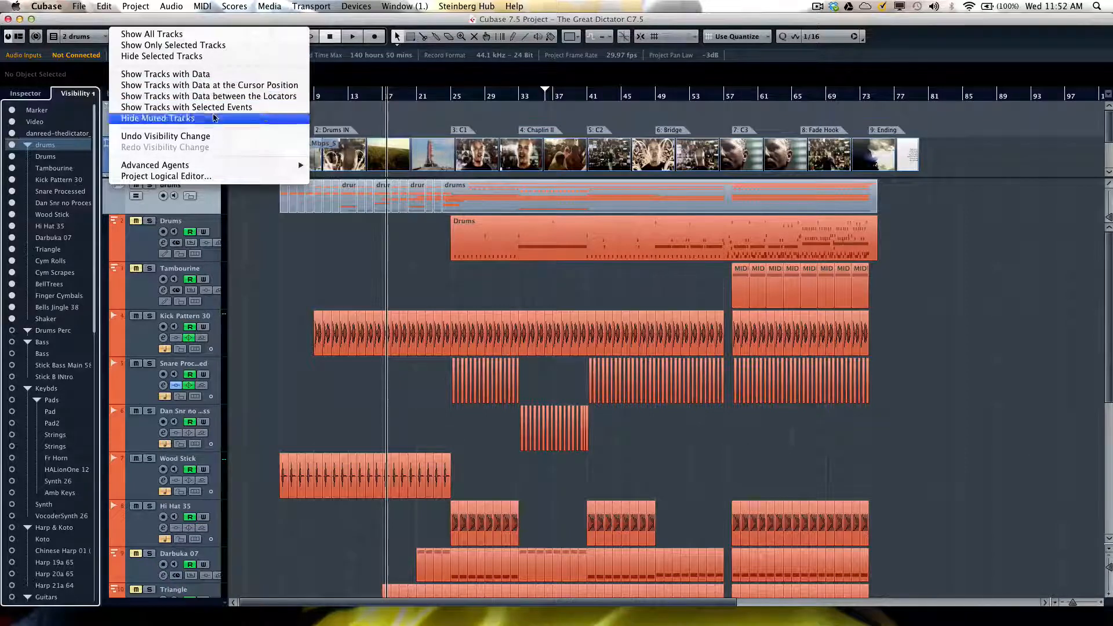
mouse_move(212, 166)
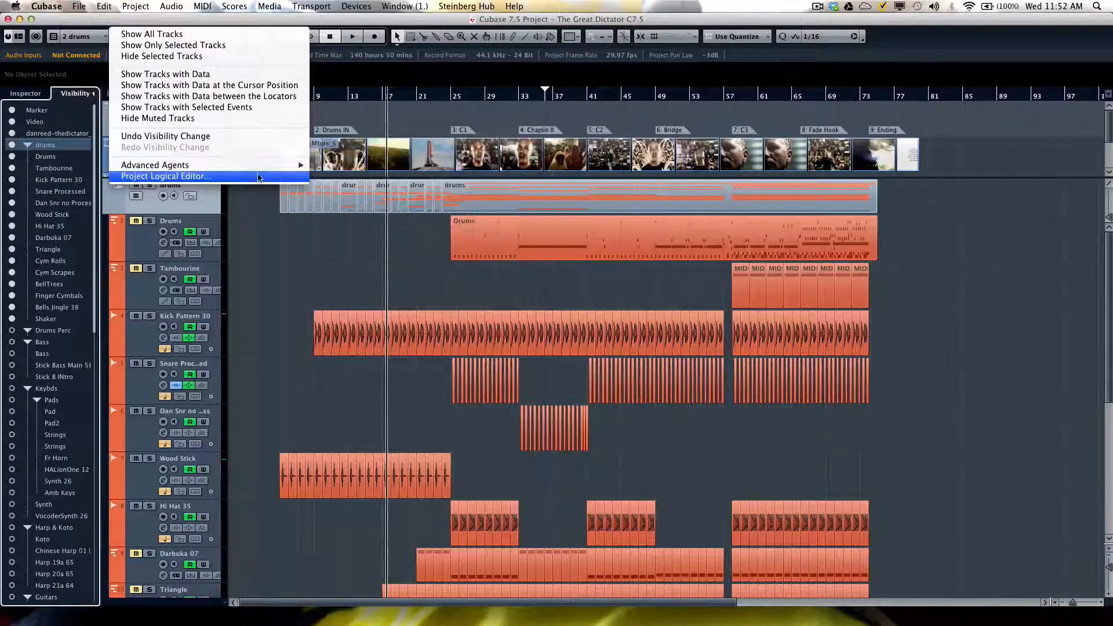
click(207, 178)
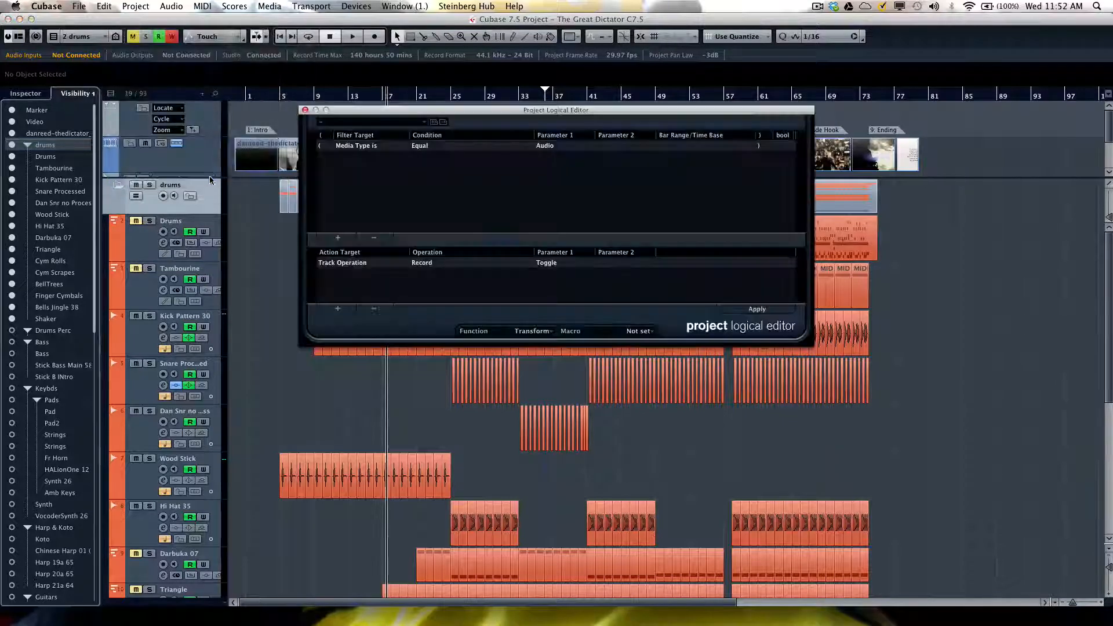
click(305, 110)
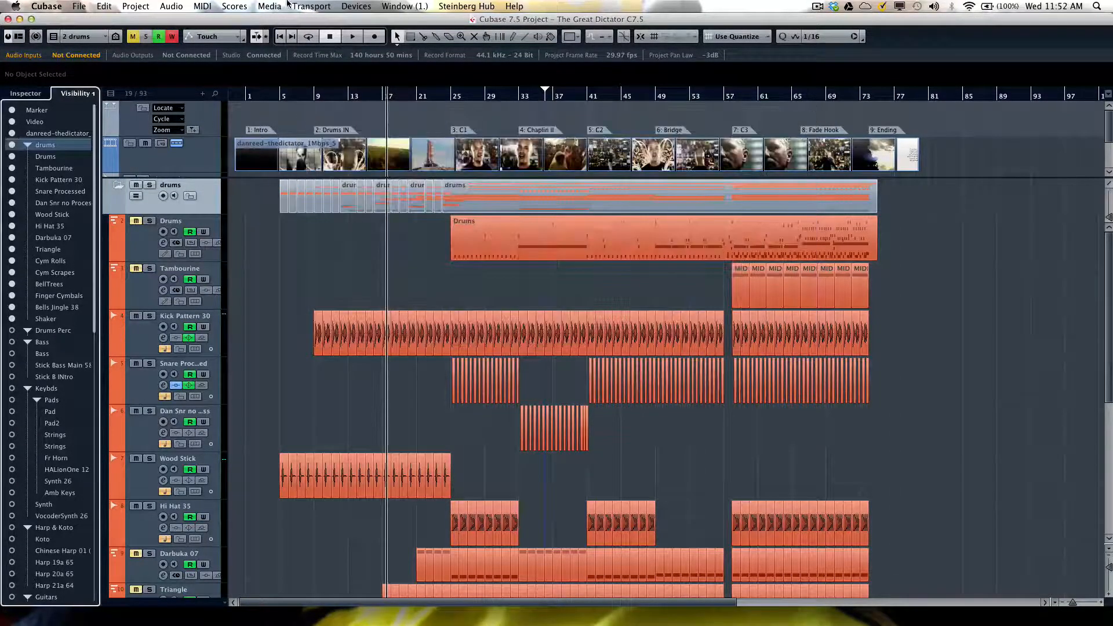